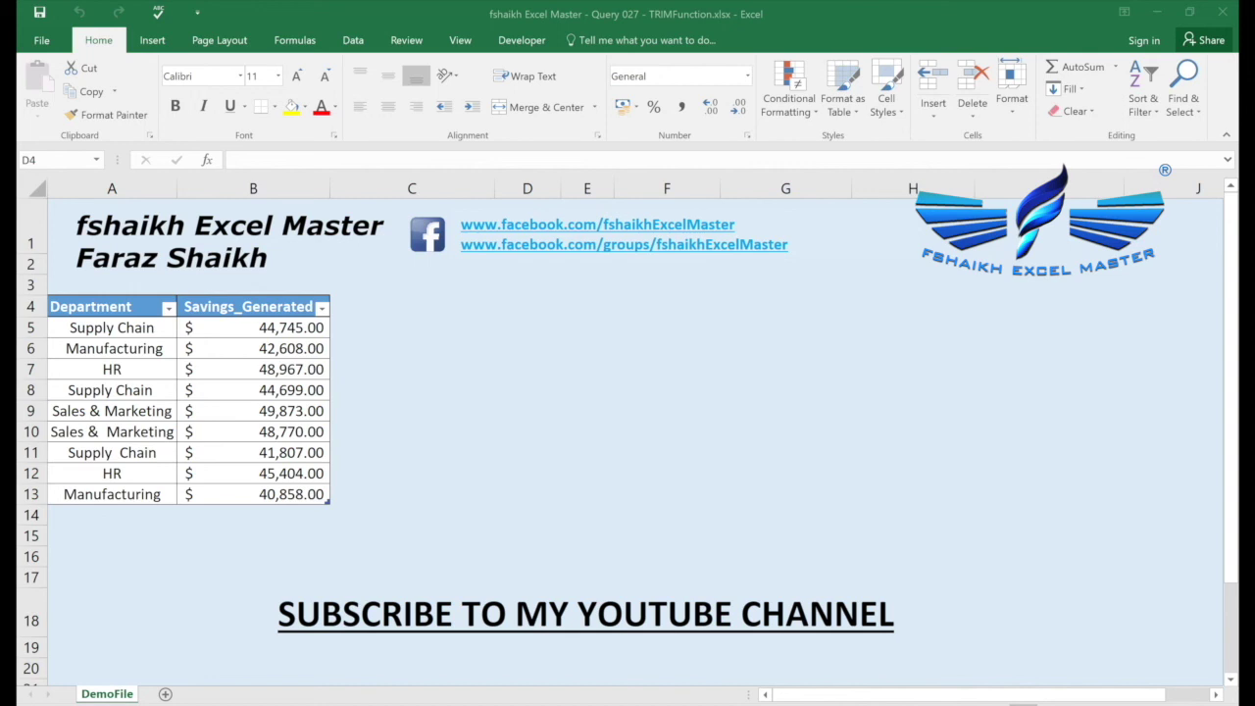
Insert the recommended pivot table summing Savings_Generated by Department on a new sheet
key(shift+Down)
key(shift+Down)
key(shift+Down)
key(shift+Down)
key(shift+Down)
key(shift+Down)
key(shift+Down)
key(shift+Down)
key(shift+Down)
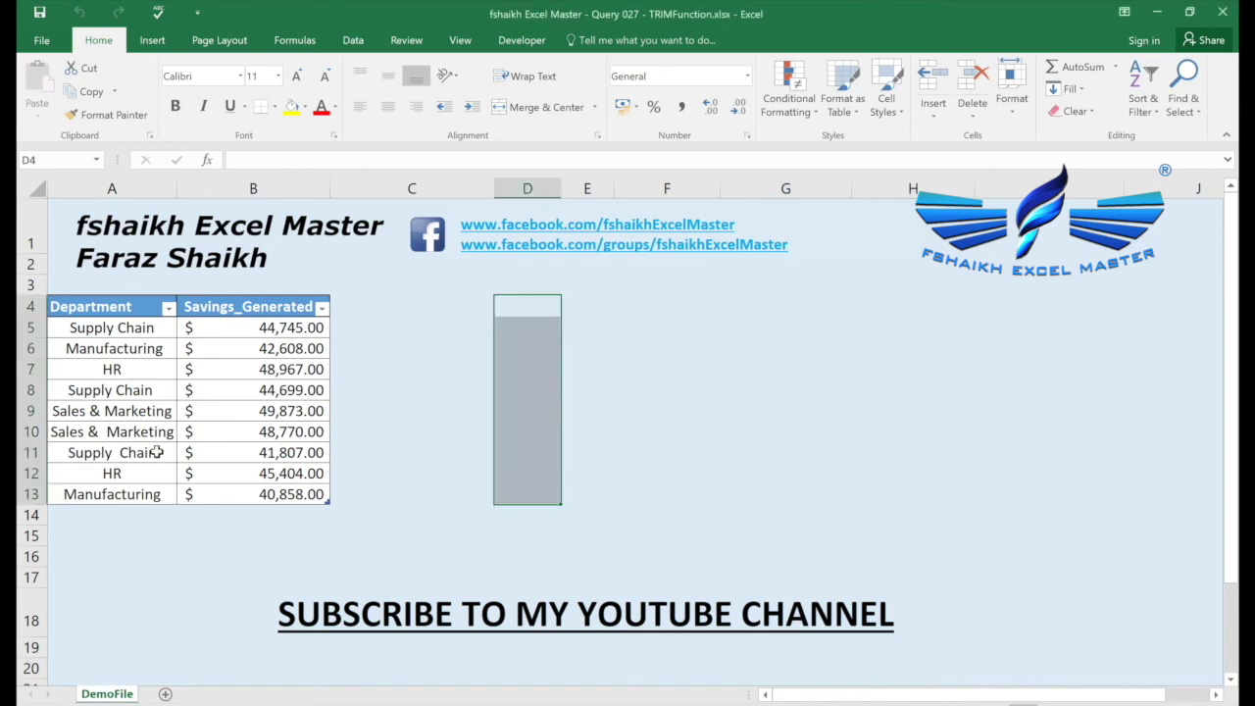
click(157, 452)
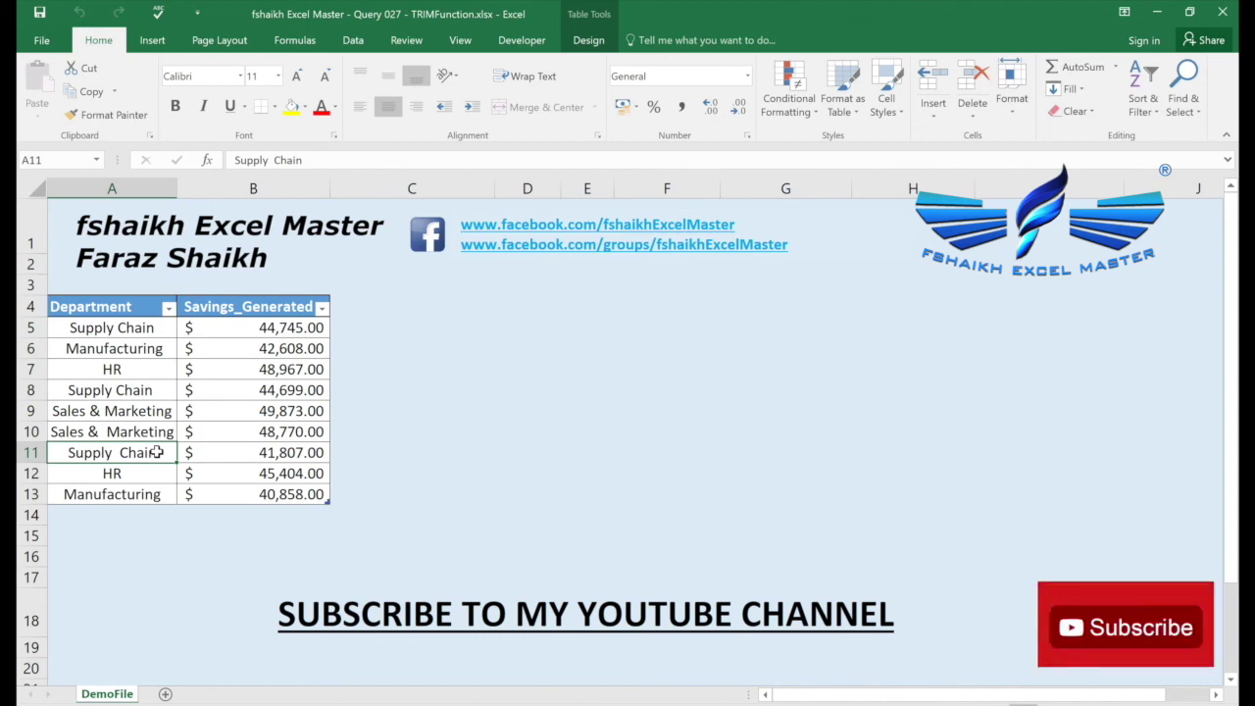
key(ctrl+a)
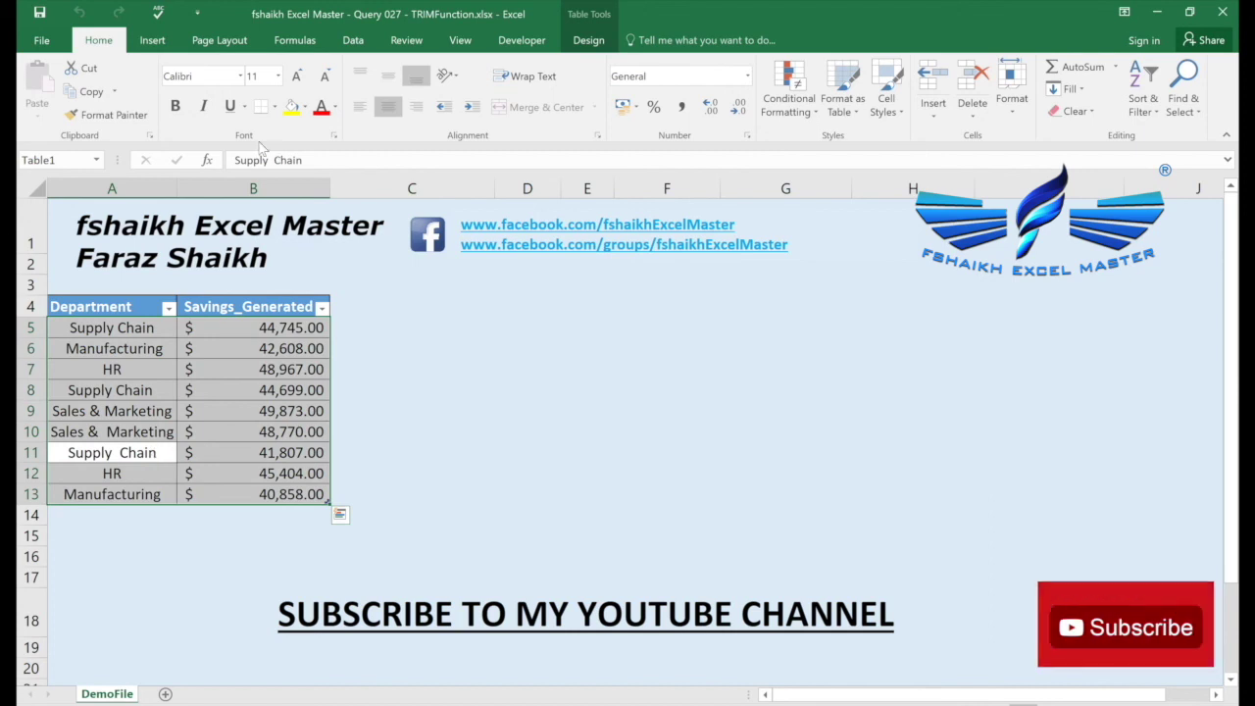
click(152, 40)
click(105, 83)
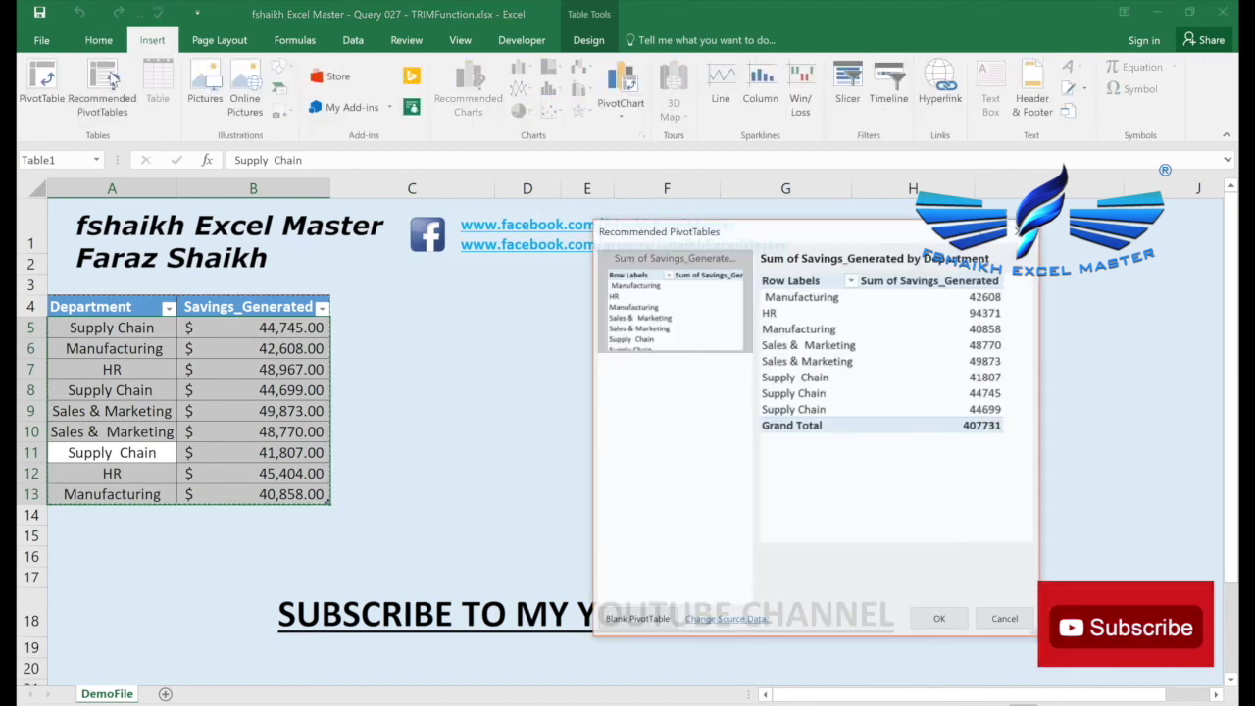
click(941, 620)
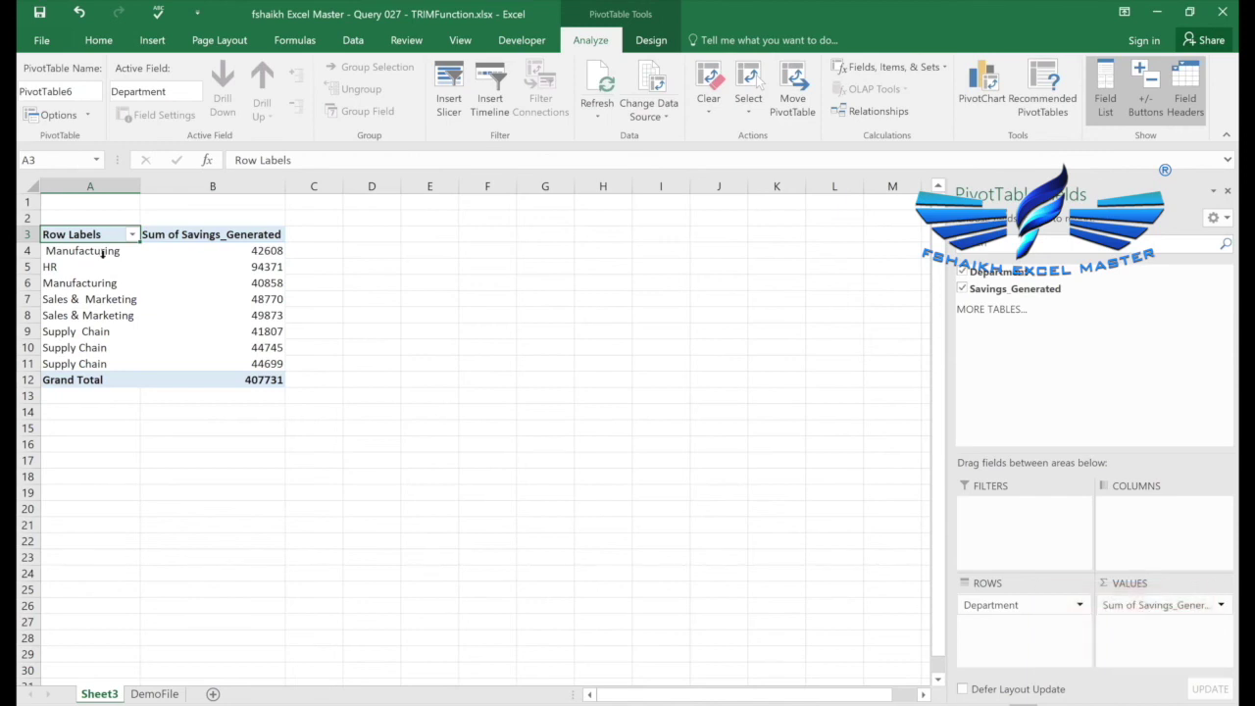
Inspect the duplicate Manufacturing, Sales & Marketing and Supply Chain row labels in A4:A11
click(103, 253)
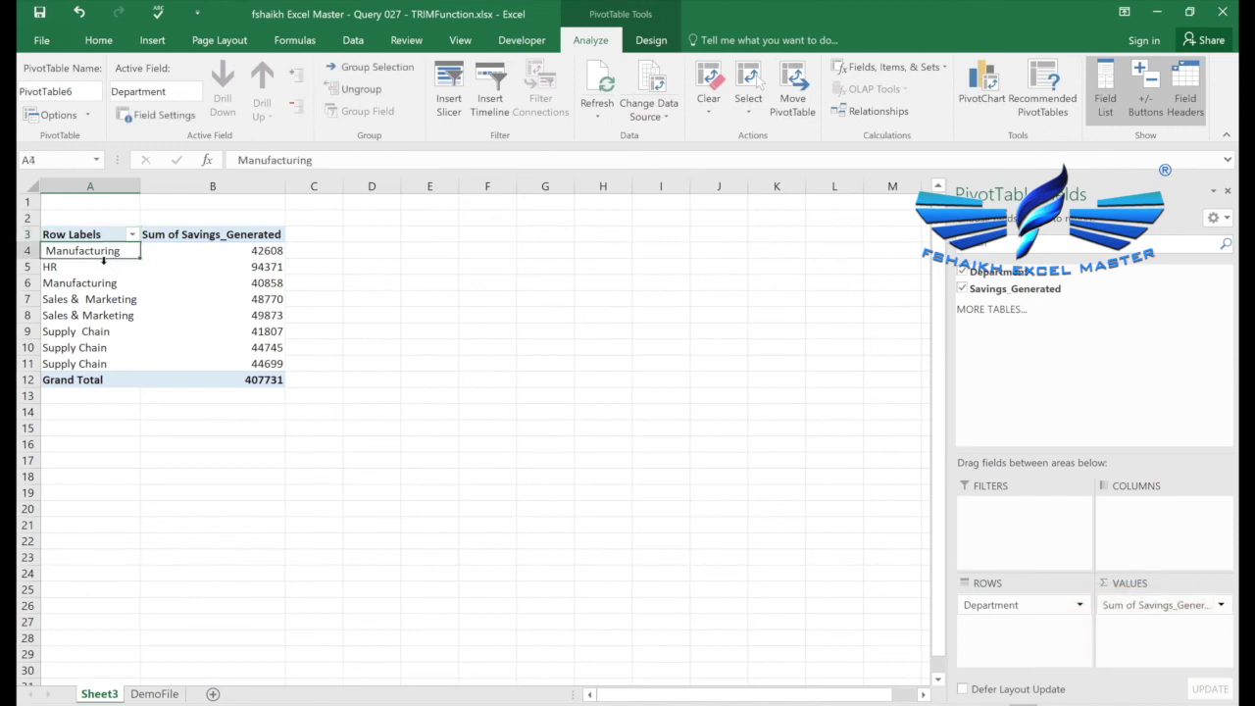
key(ctrl+shift+Down)
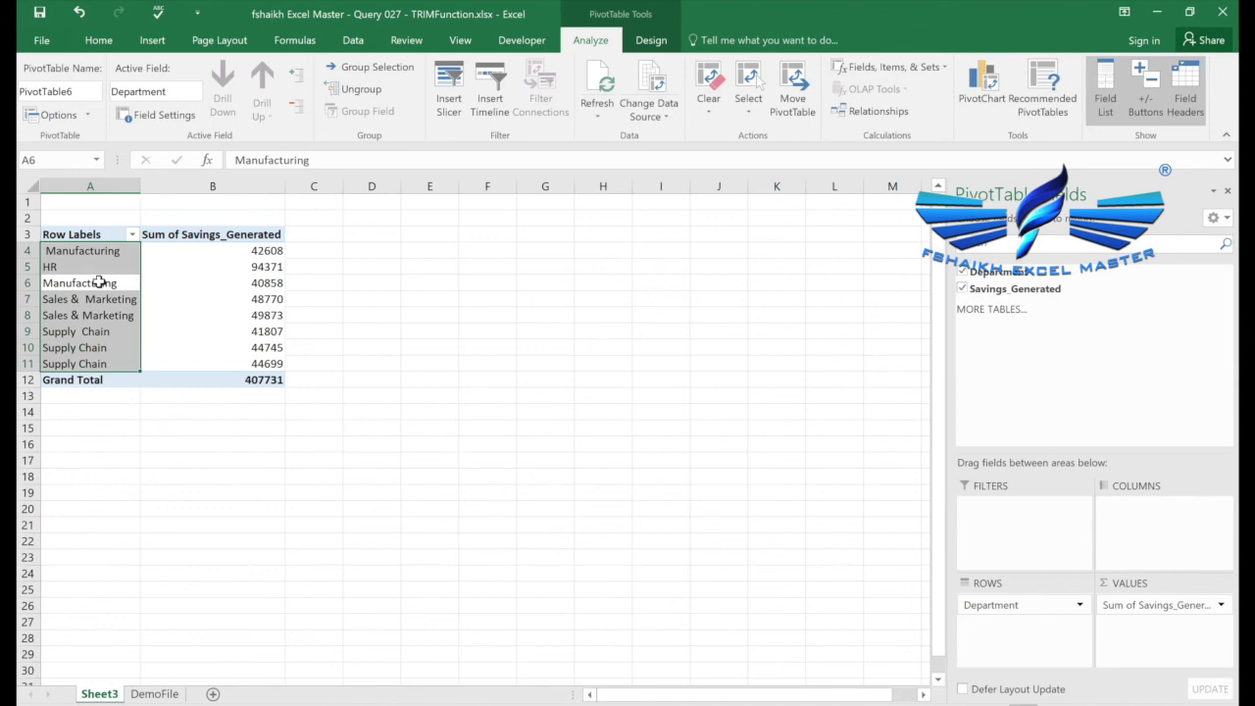
click(100, 283)
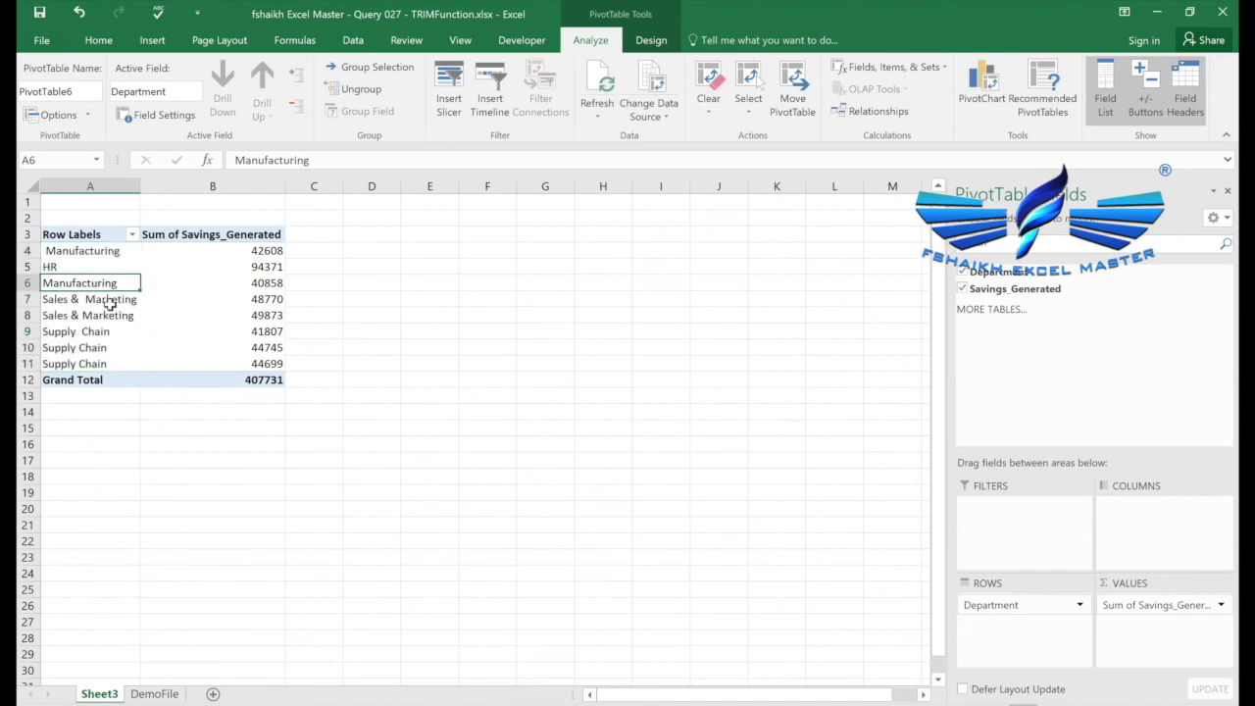
click(108, 301)
click(90, 336)
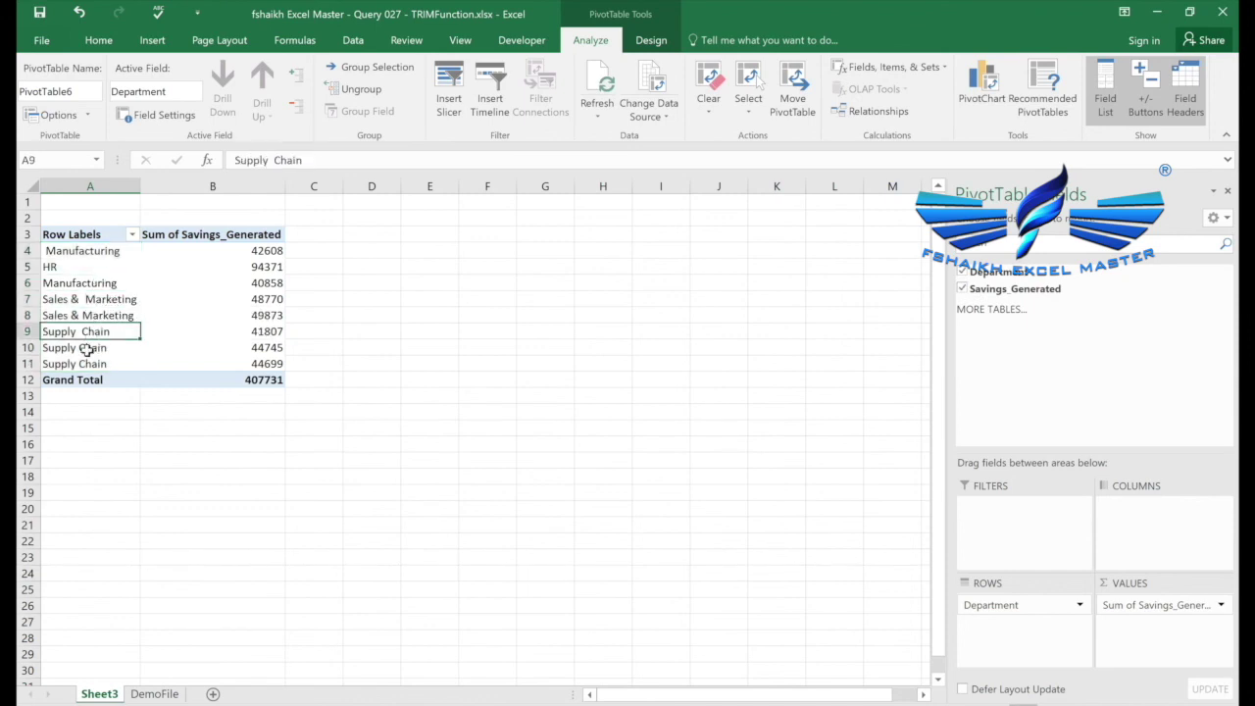
click(89, 348)
click(86, 360)
key(ctrl+shift+Up)
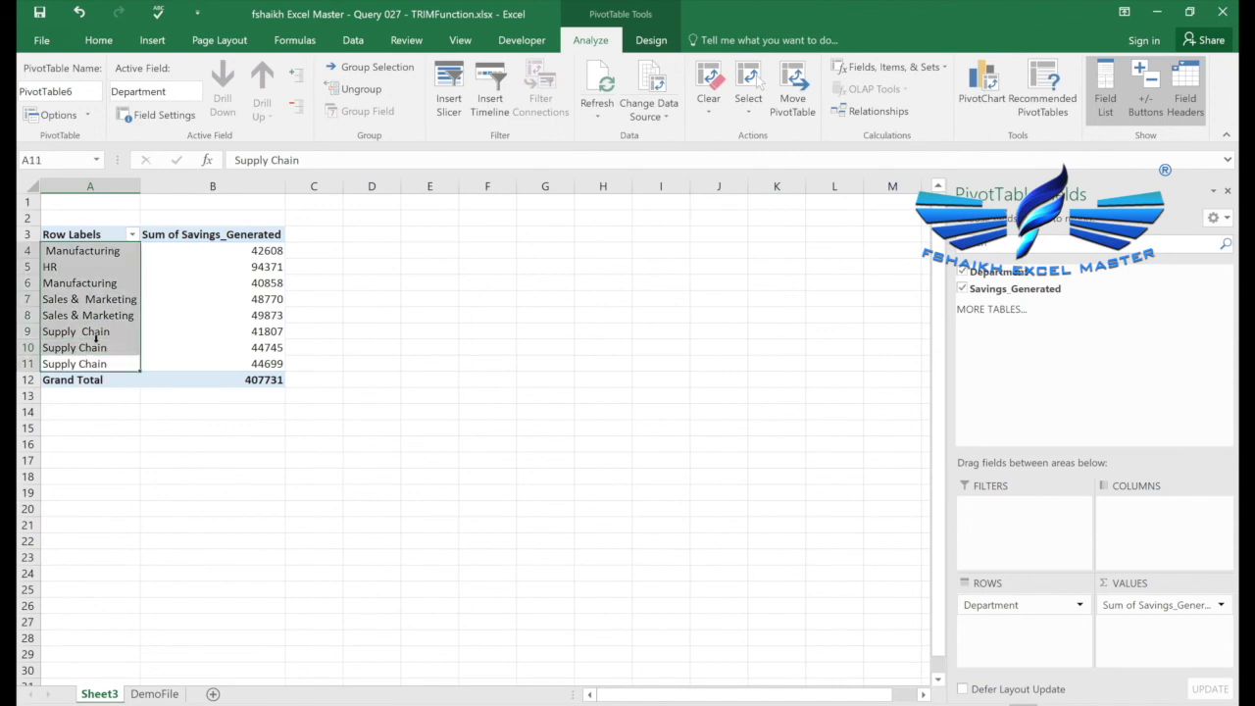
click(101, 334)
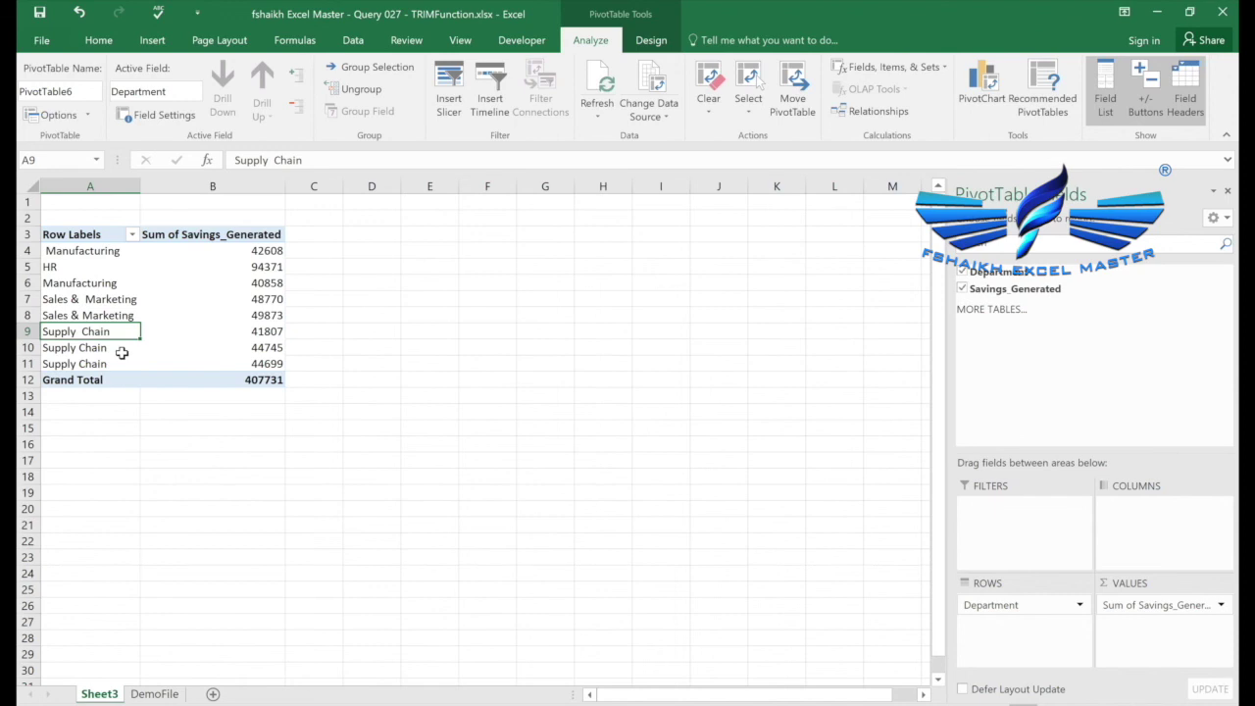
Return to the DemoFile sheet and add a 'Helper' column heading
click(152, 694)
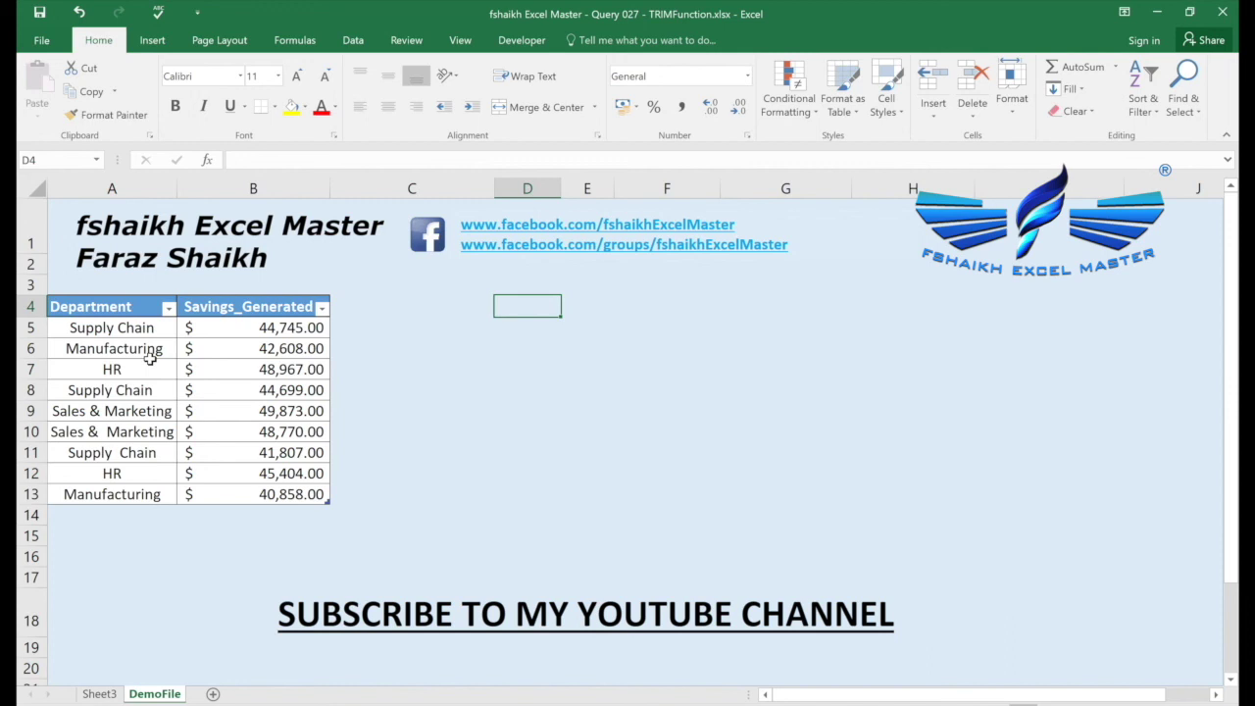
text(Helper)
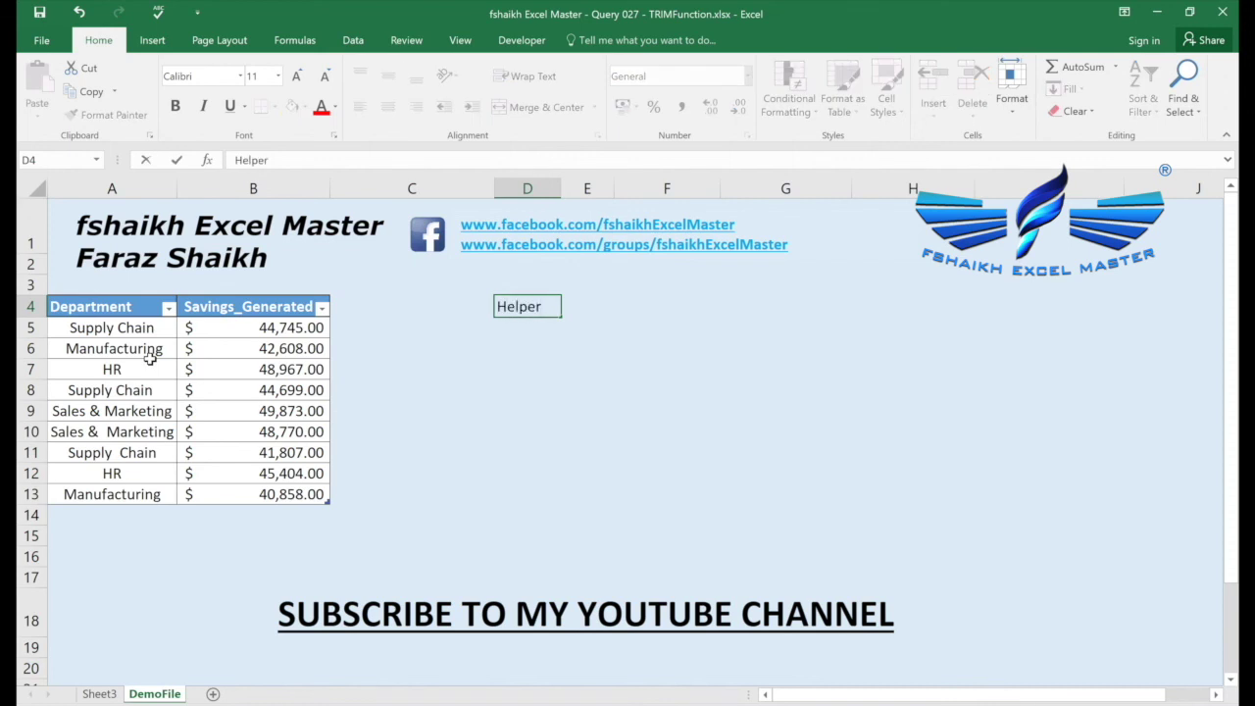
key(Return)
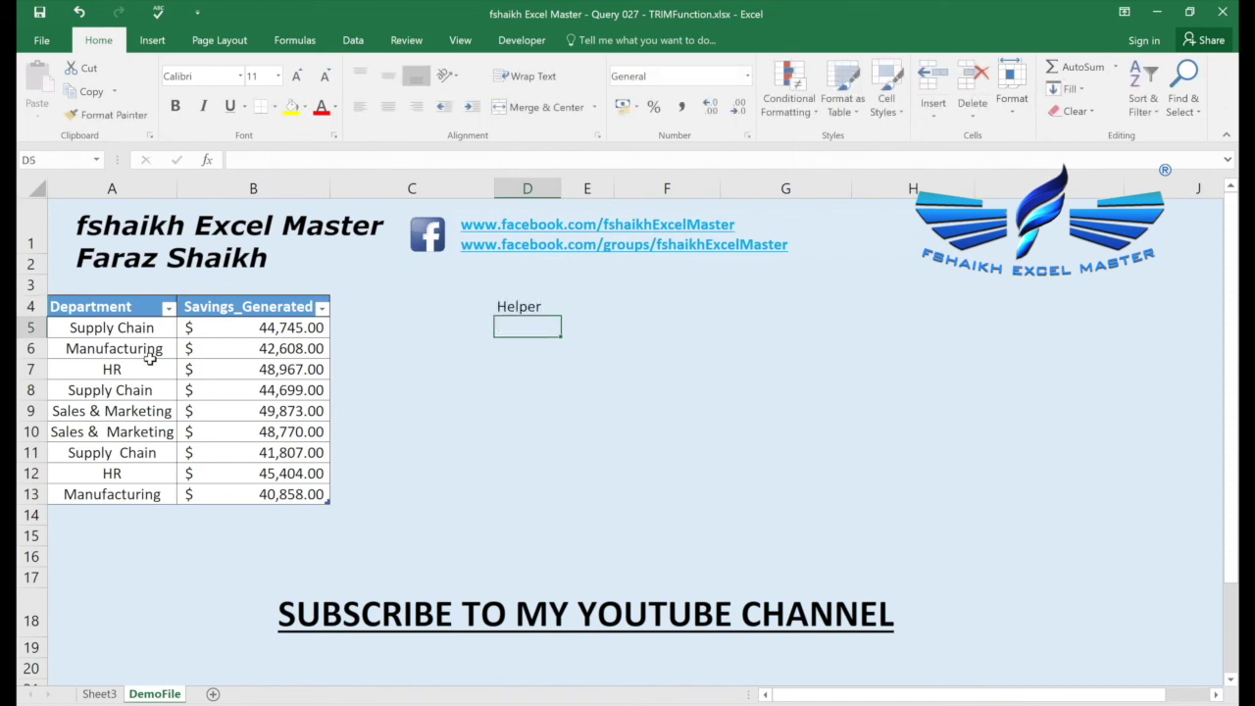
text(=trim)
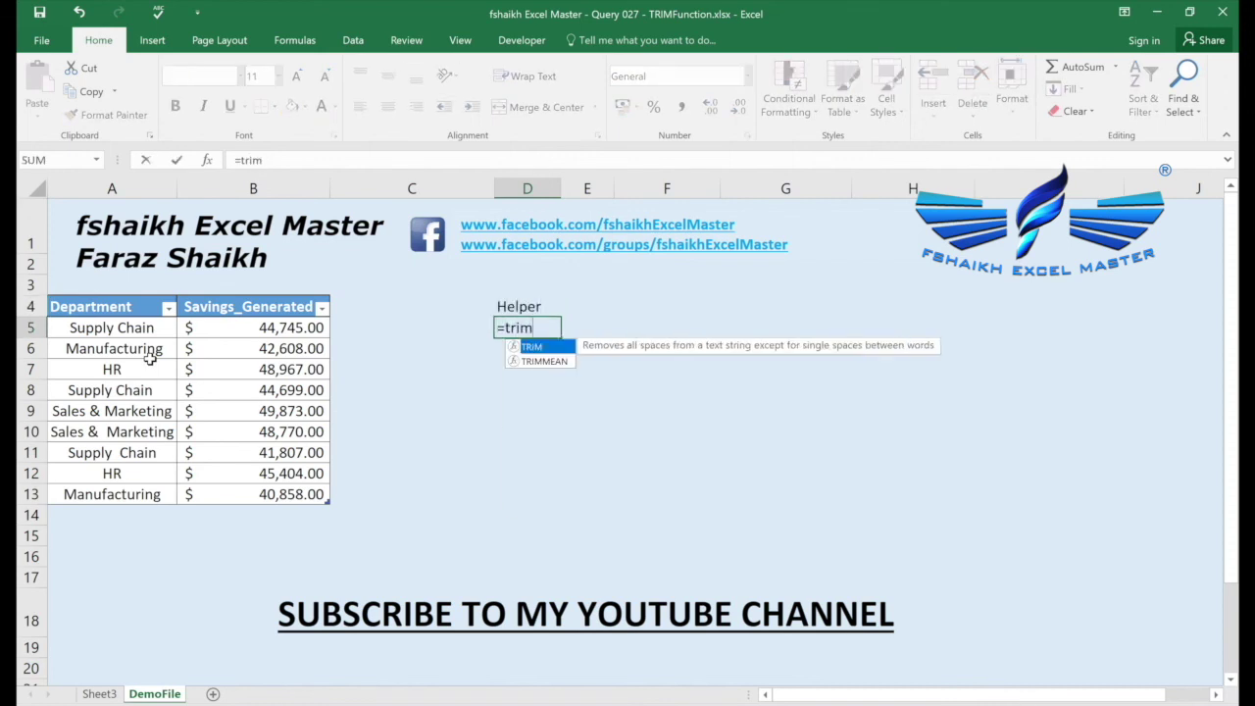
key(Right)
key(Left)
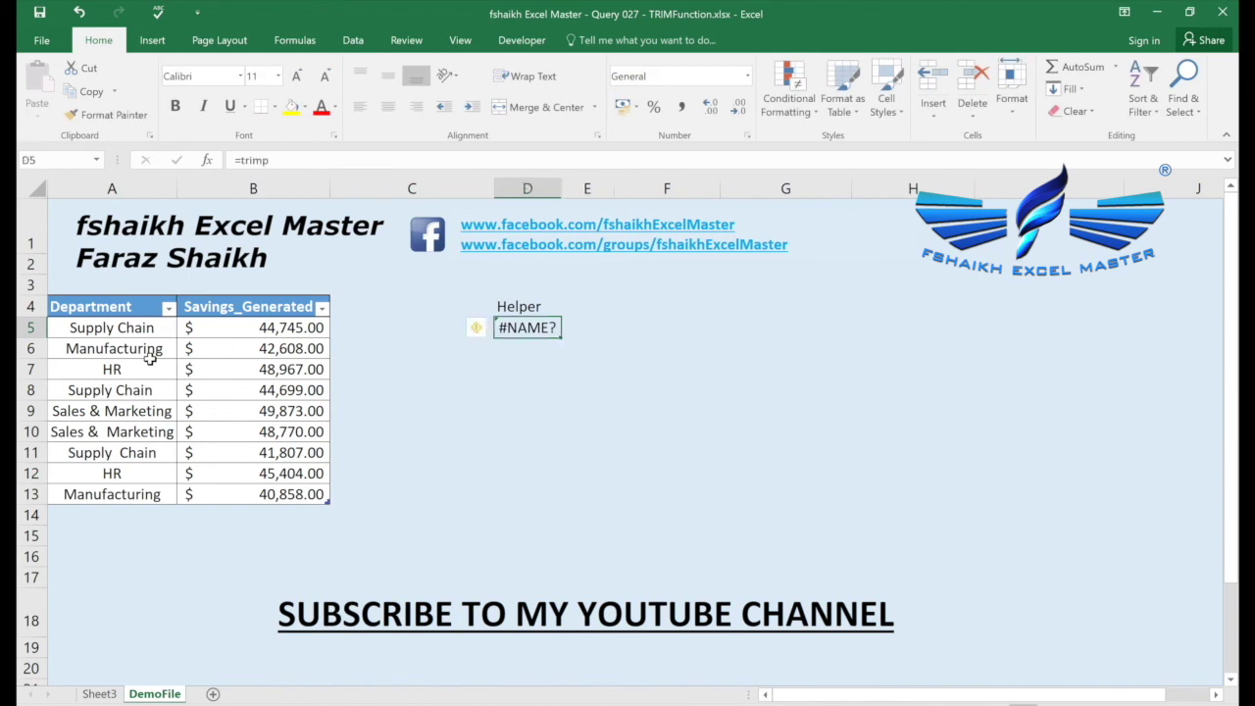
text(=trim)
key(Tab)
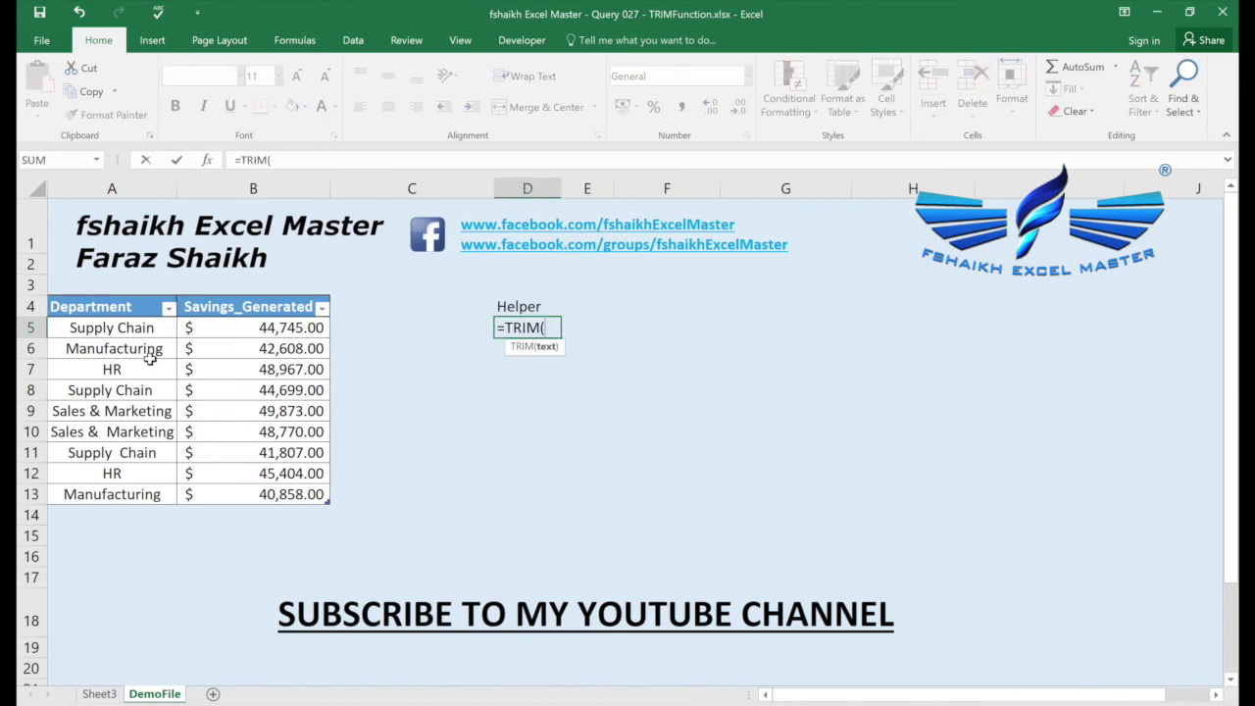
click(113, 330)
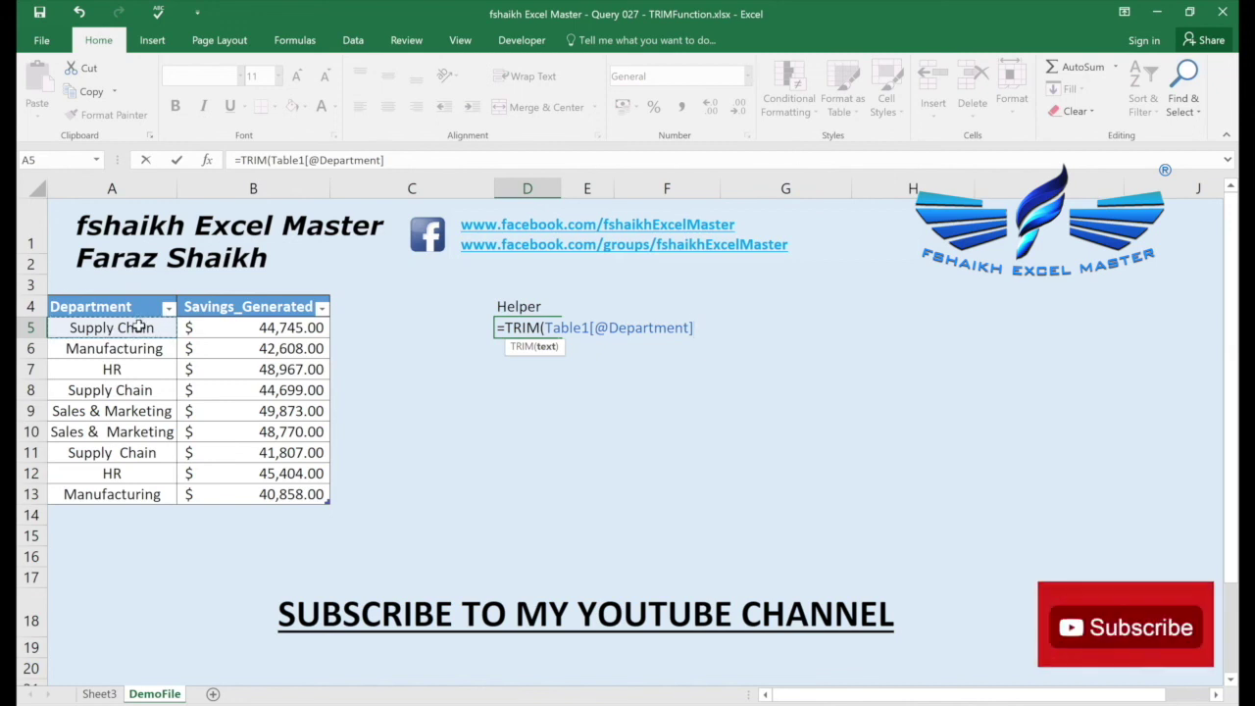
text())
key(Return)
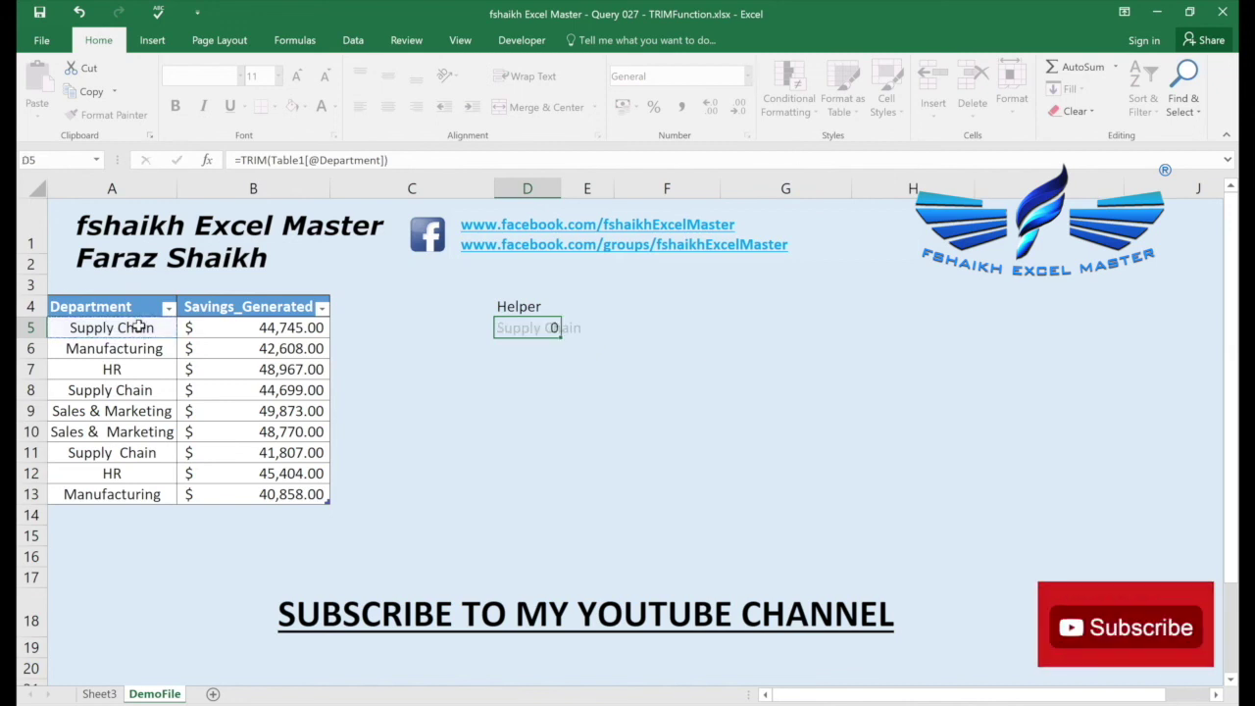
click(551, 331)
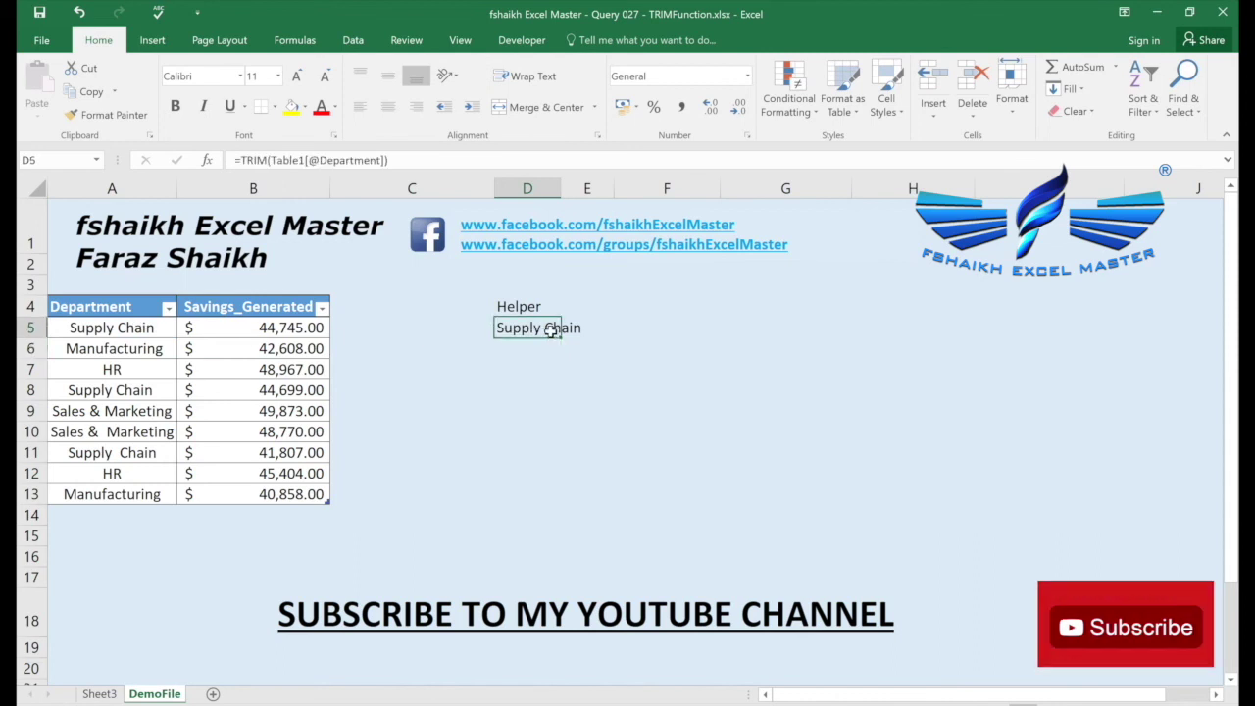
drag(561, 339, 561, 507)
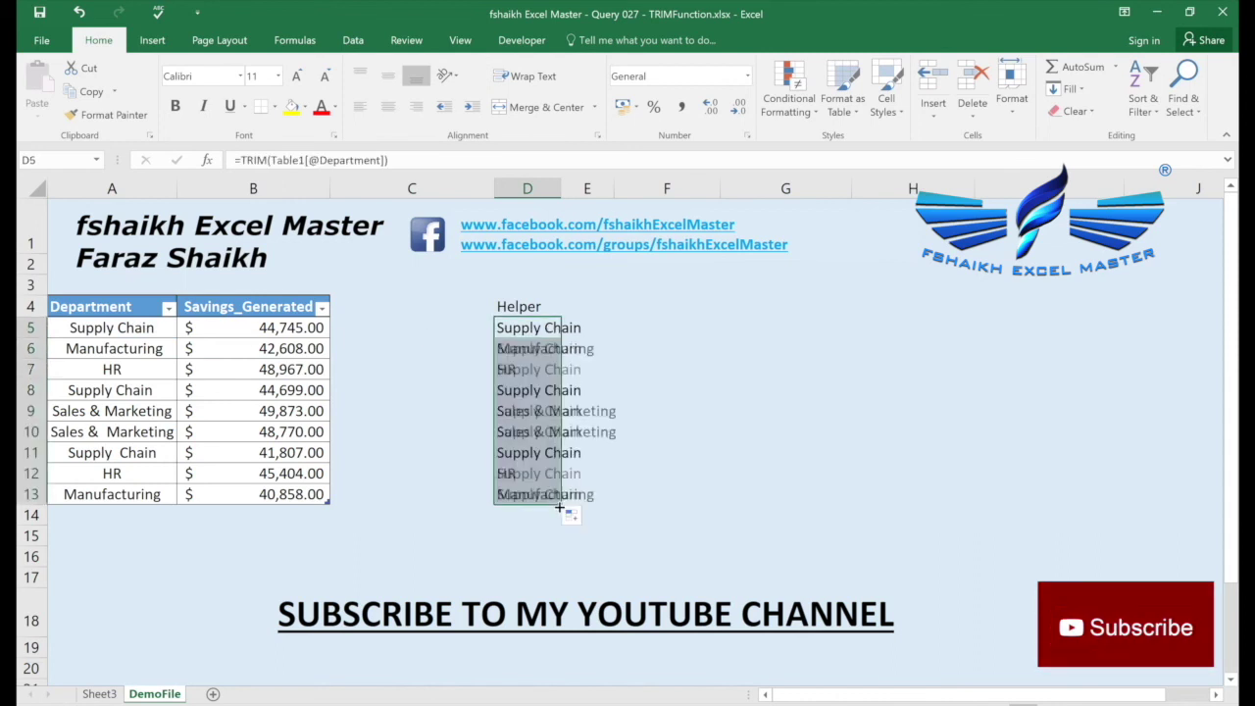
click(535, 451)
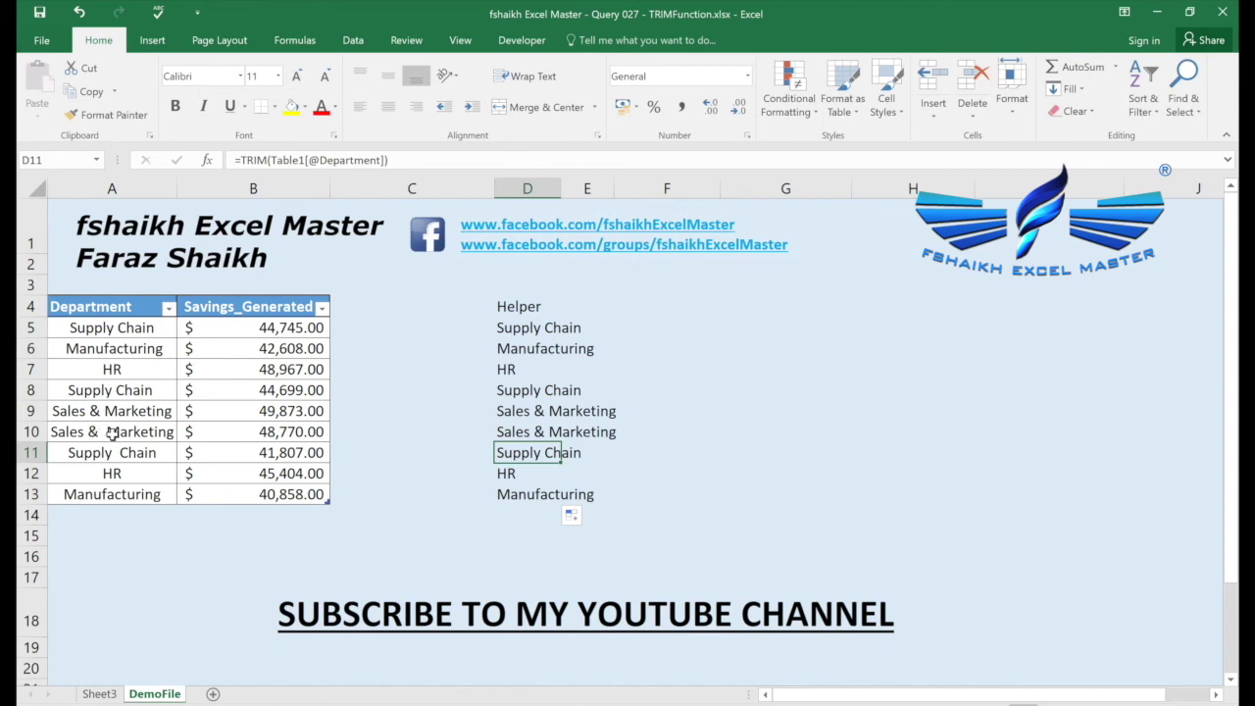
Copy the trimmed names in D5:D13 and paste them over the Department cells from A5
click(531, 309)
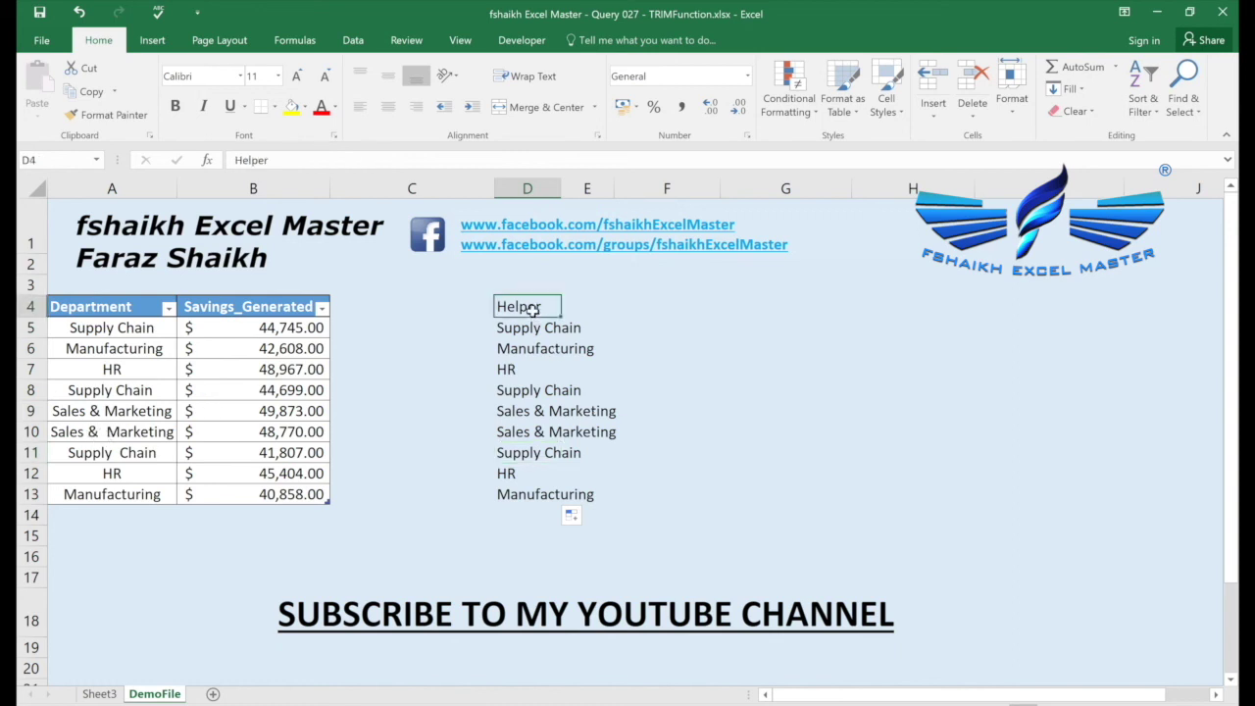
click(522, 326)
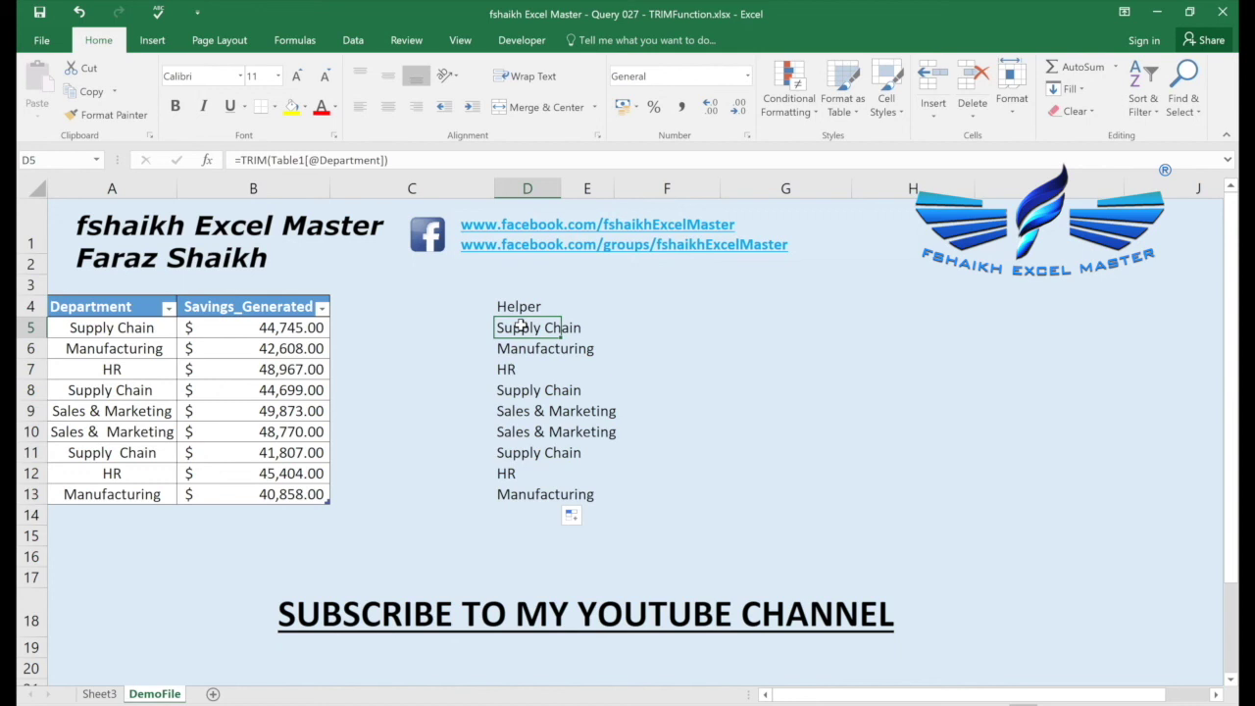
key(shift+Down)
key(shift+Down)
key(shift+Down)
key(shift+Down)
key(shift+Down)
key(shift+Down)
key(shift+Down)
key(shift+Down)
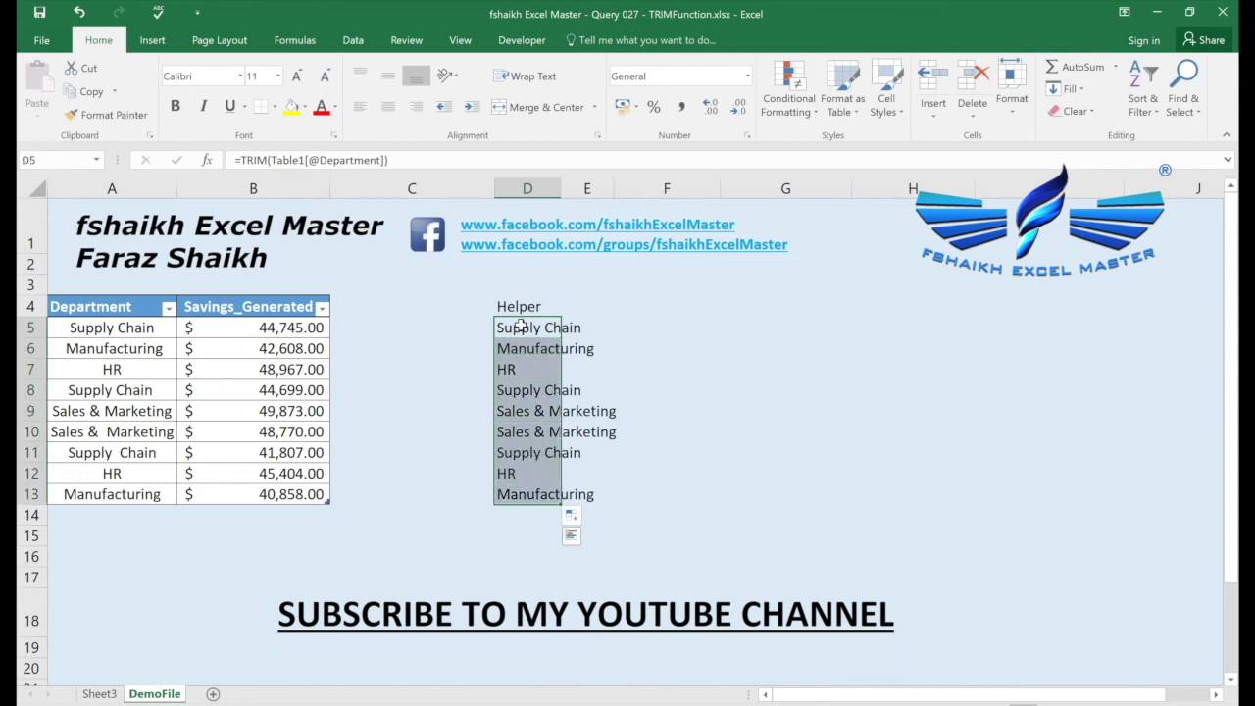
key(ctrl+c)
click(147, 334)
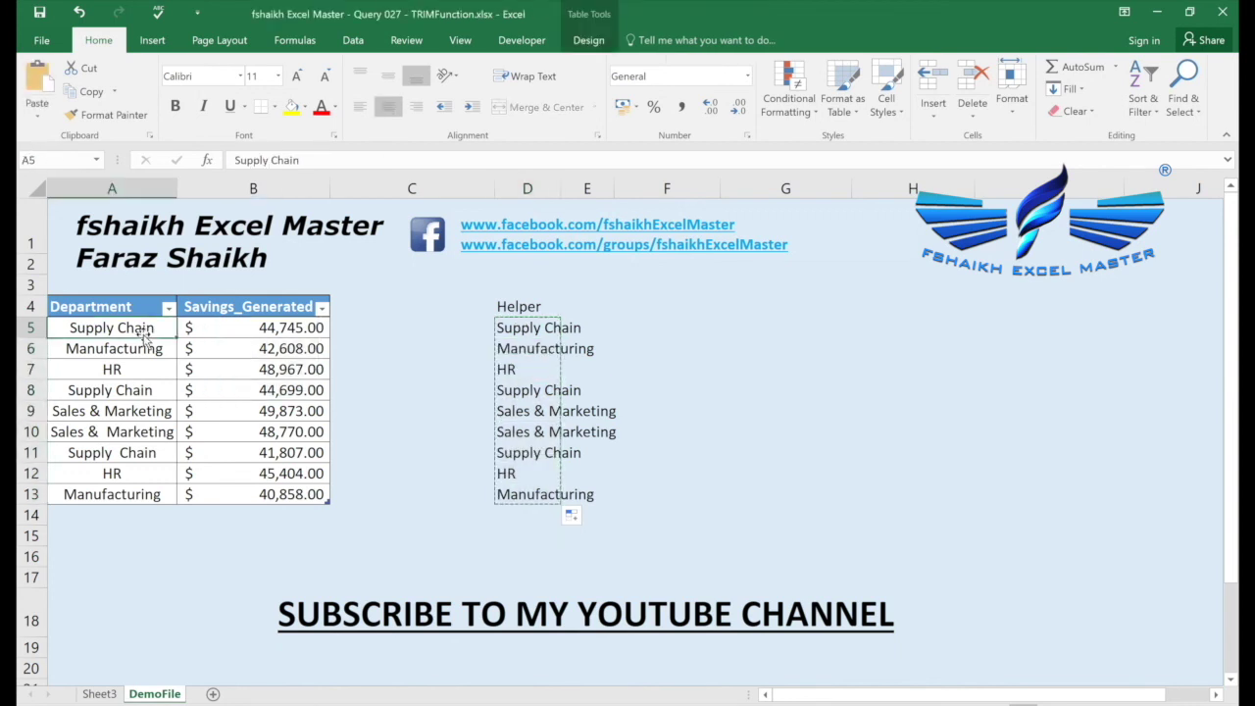
key(ctrl+v)
Dismiss the circular-reference warning, keep the pasted names as values only, and select the Helper column D4:D13
key(Return)
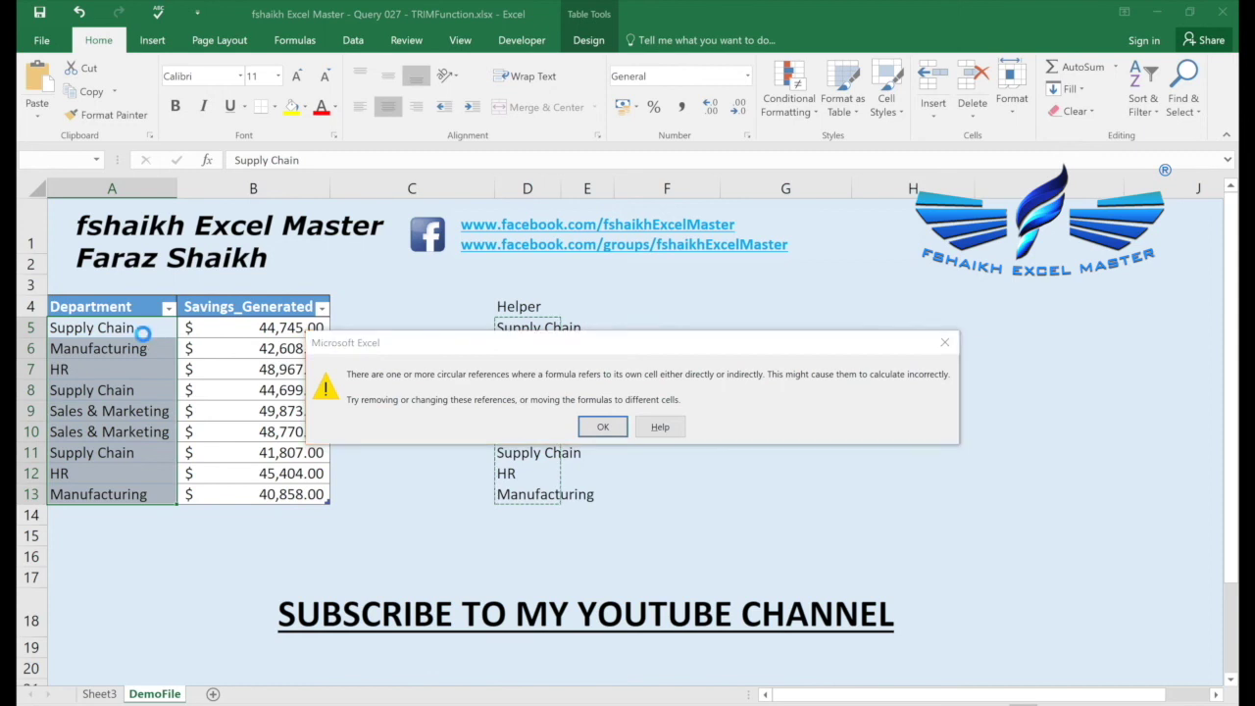
key(ctrl)
key(v)
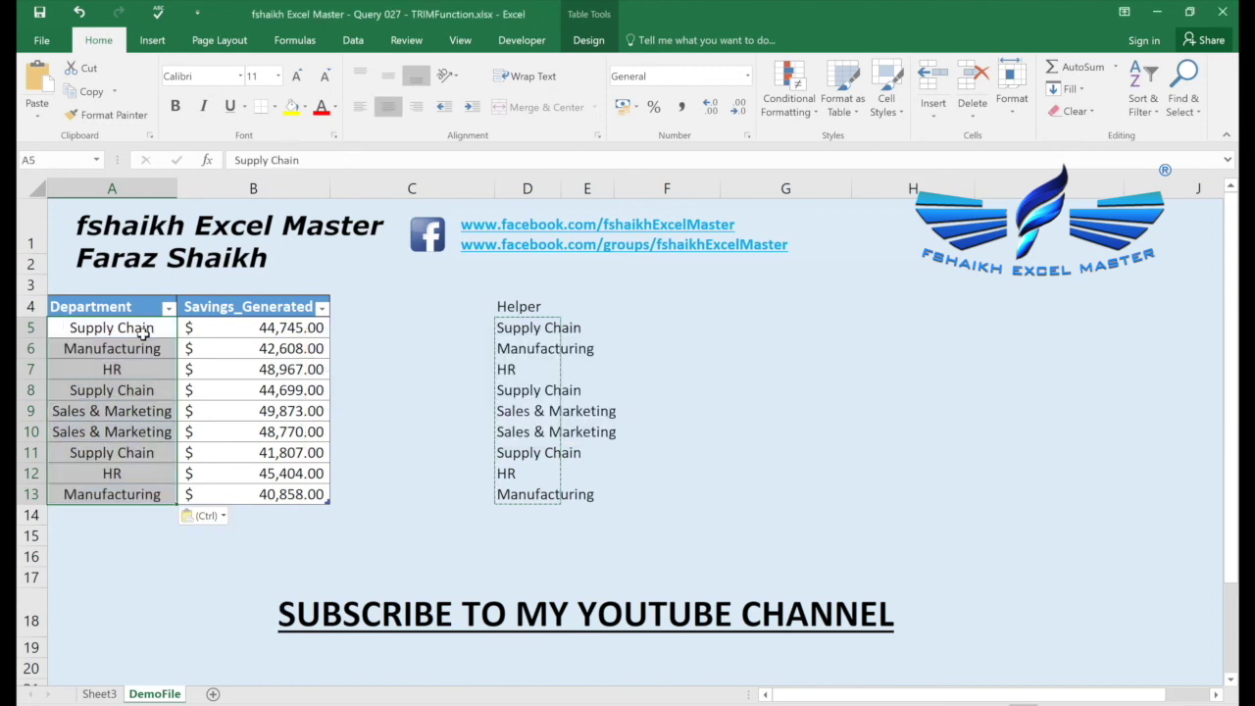
click(147, 367)
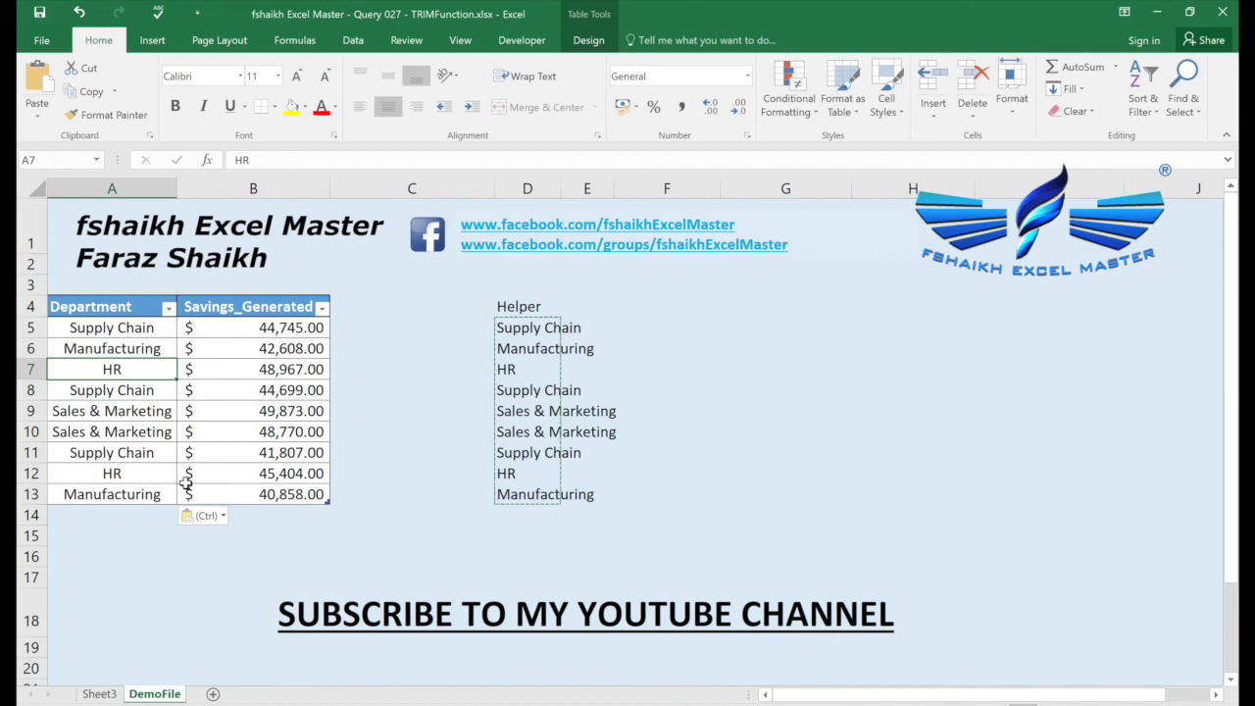
click(542, 308)
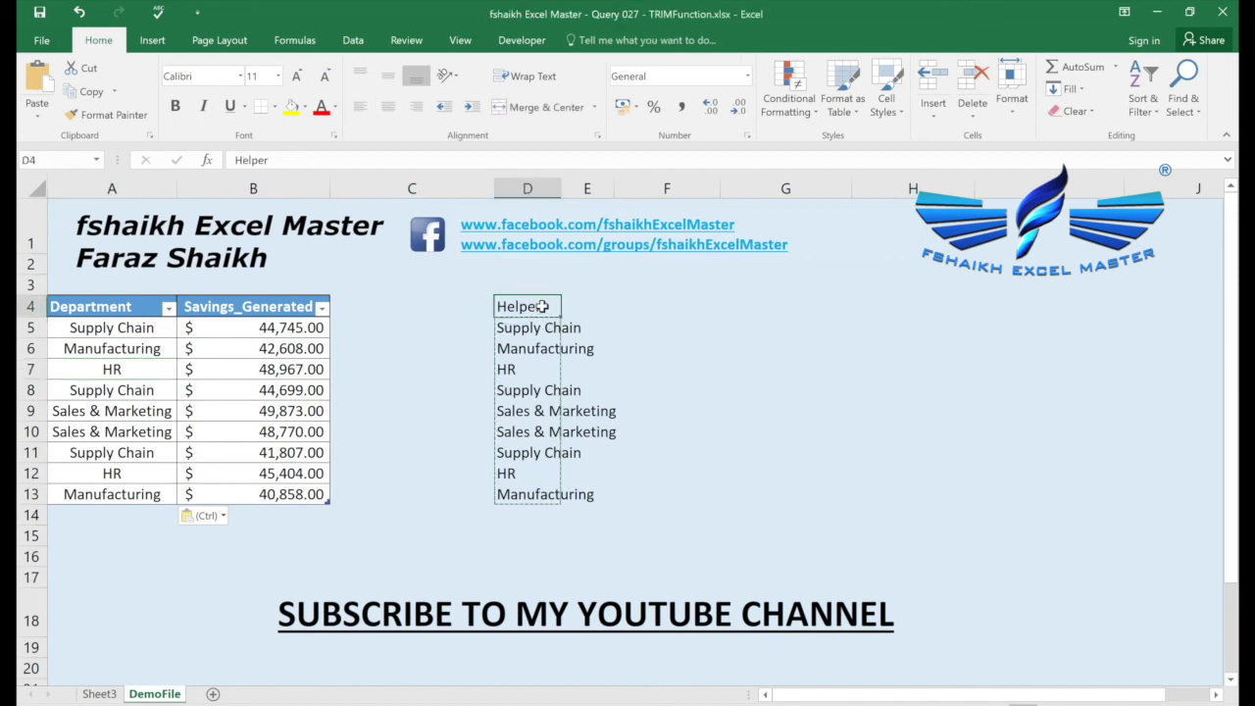
key(shift+Down)
key(shift+Down)
key(shift+Down)
key(shift+Down)
key(shift+Down)
key(shift+Down)
key(shift+Down)
key(shift+Down)
key(shift+Down)
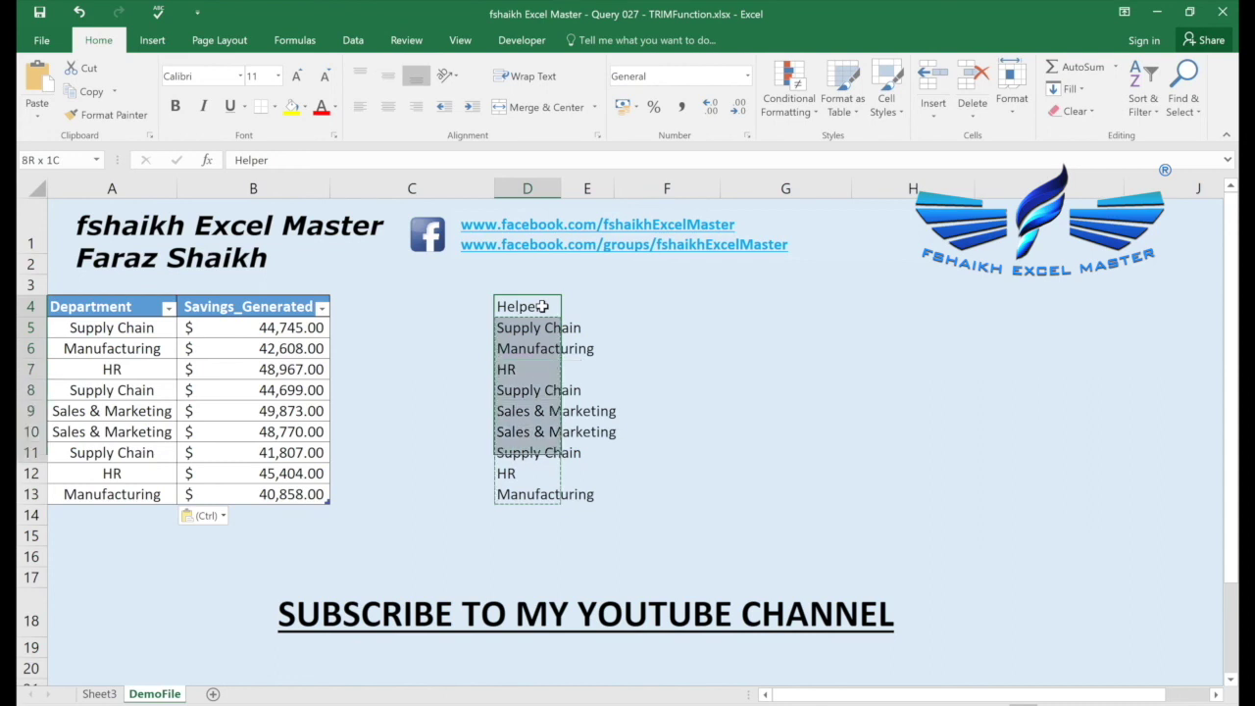
Clear the Helper column and refresh the Sheet3 pivot table so it lists four departments
key(Delete)
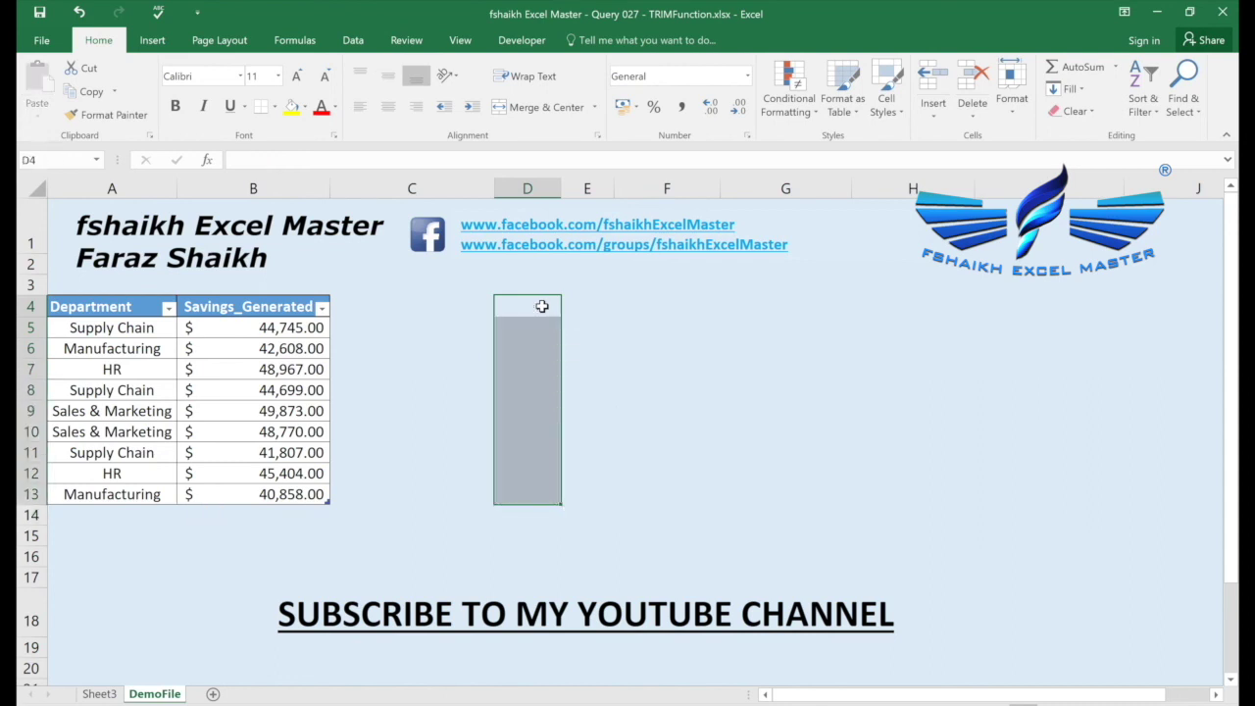
click(99, 693)
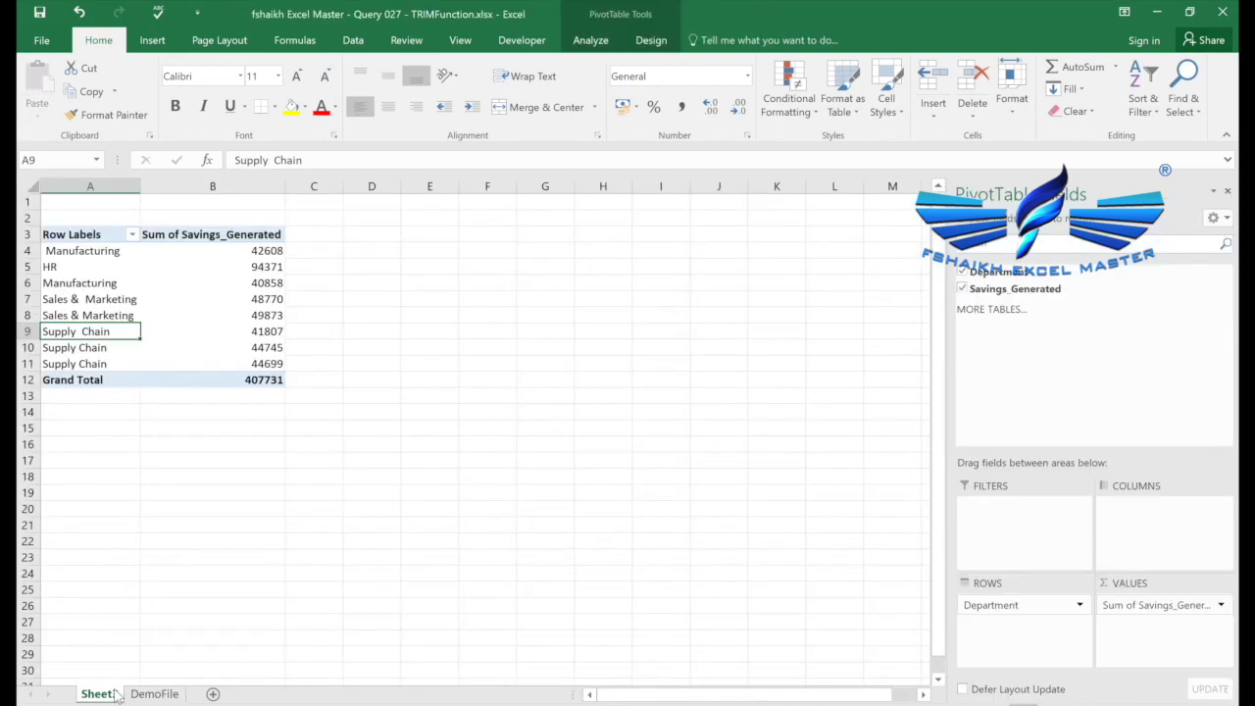
click(126, 276)
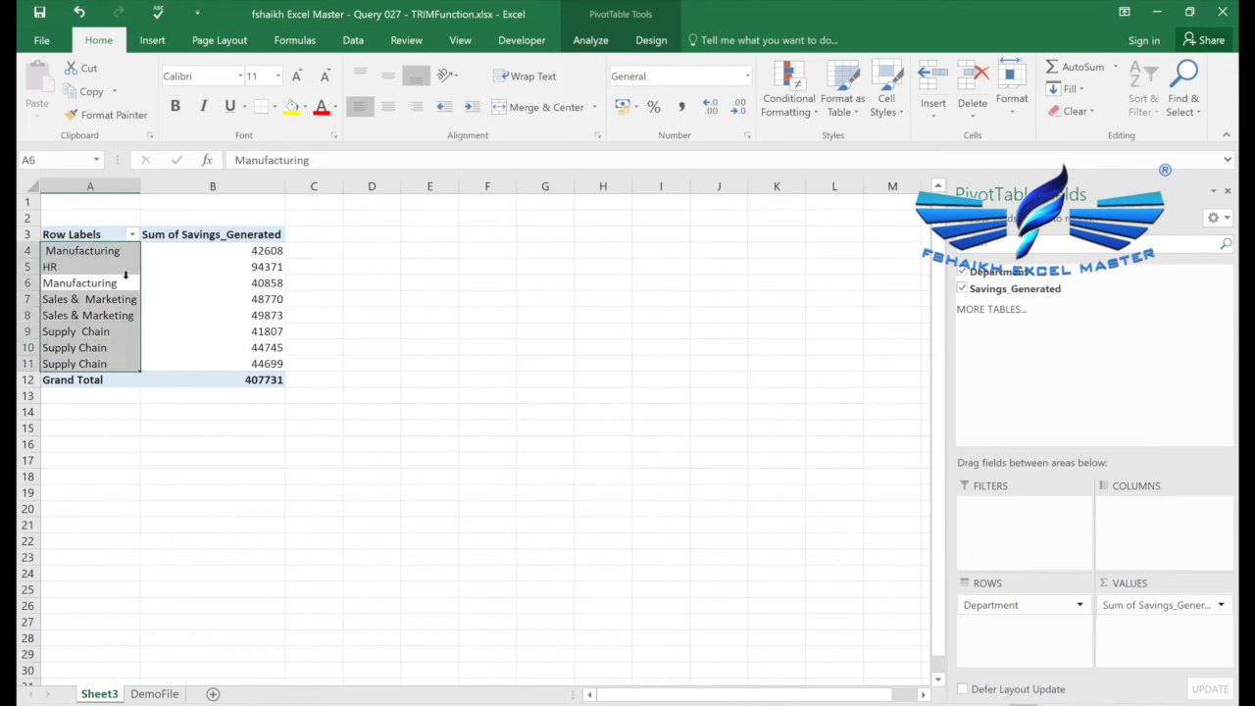
click(592, 40)
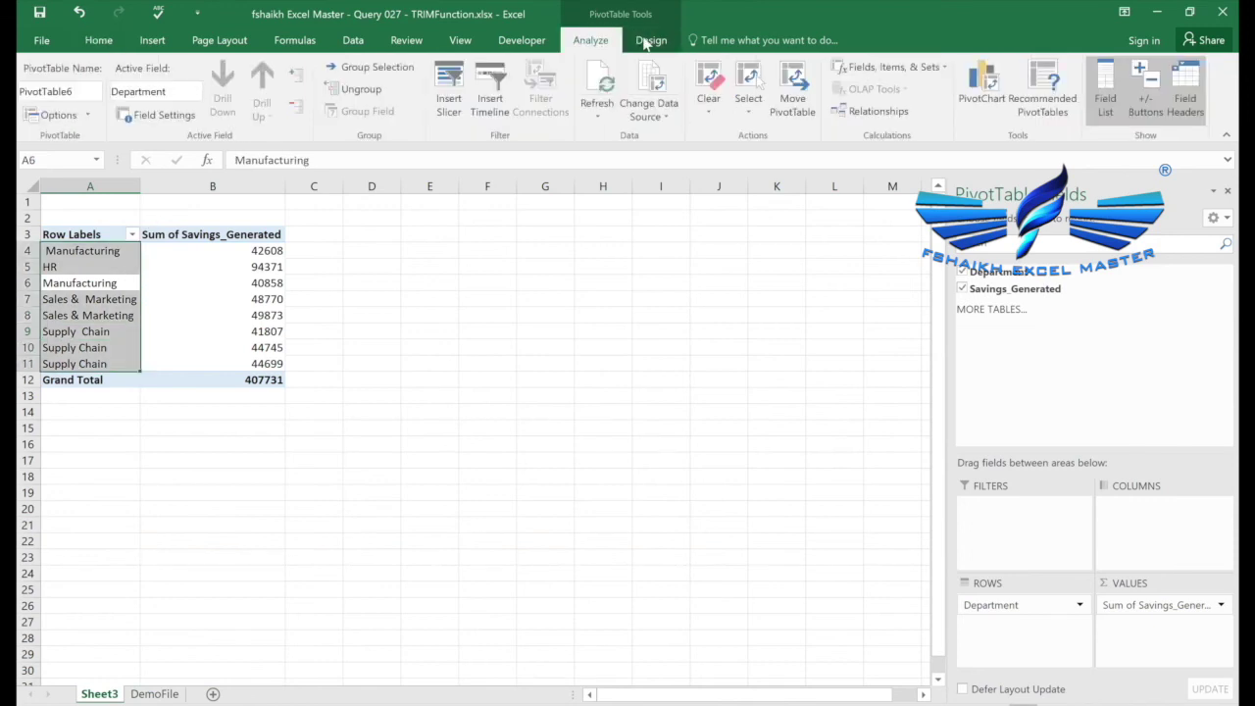
click(605, 79)
click(320, 335)
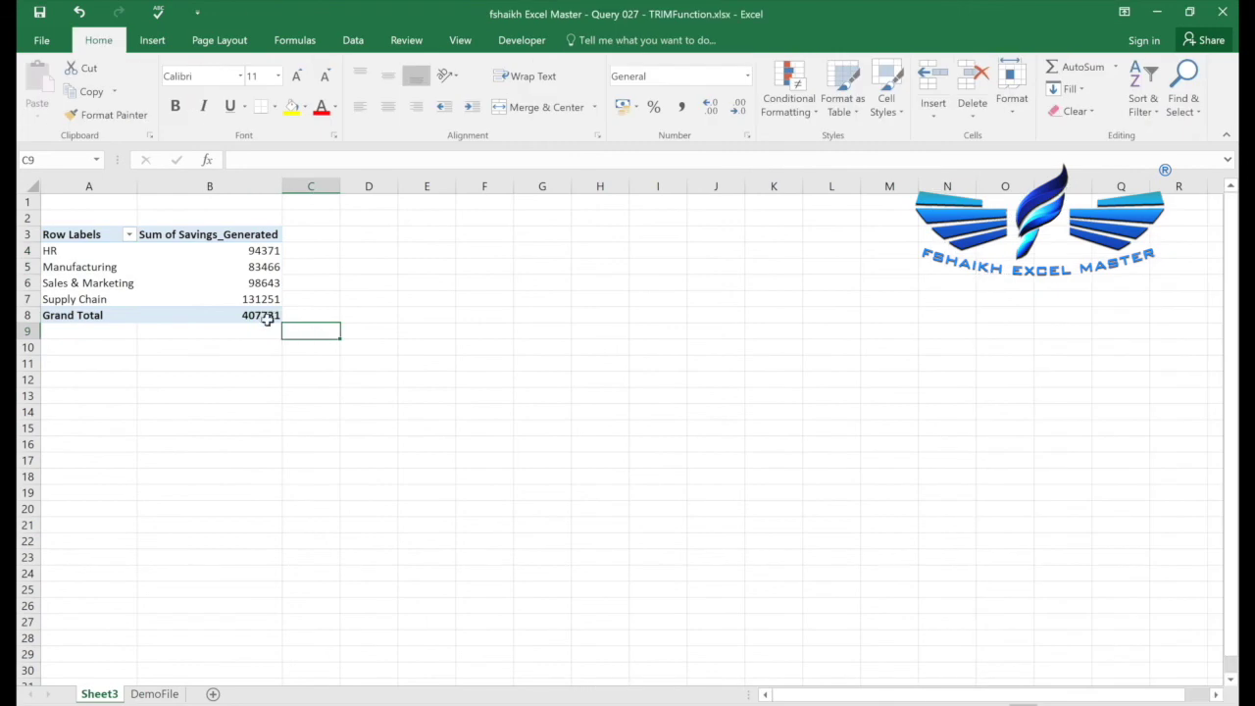
Format pivot column B as Accounting with the $ English (United States) symbol
click(260, 234)
click(255, 249)
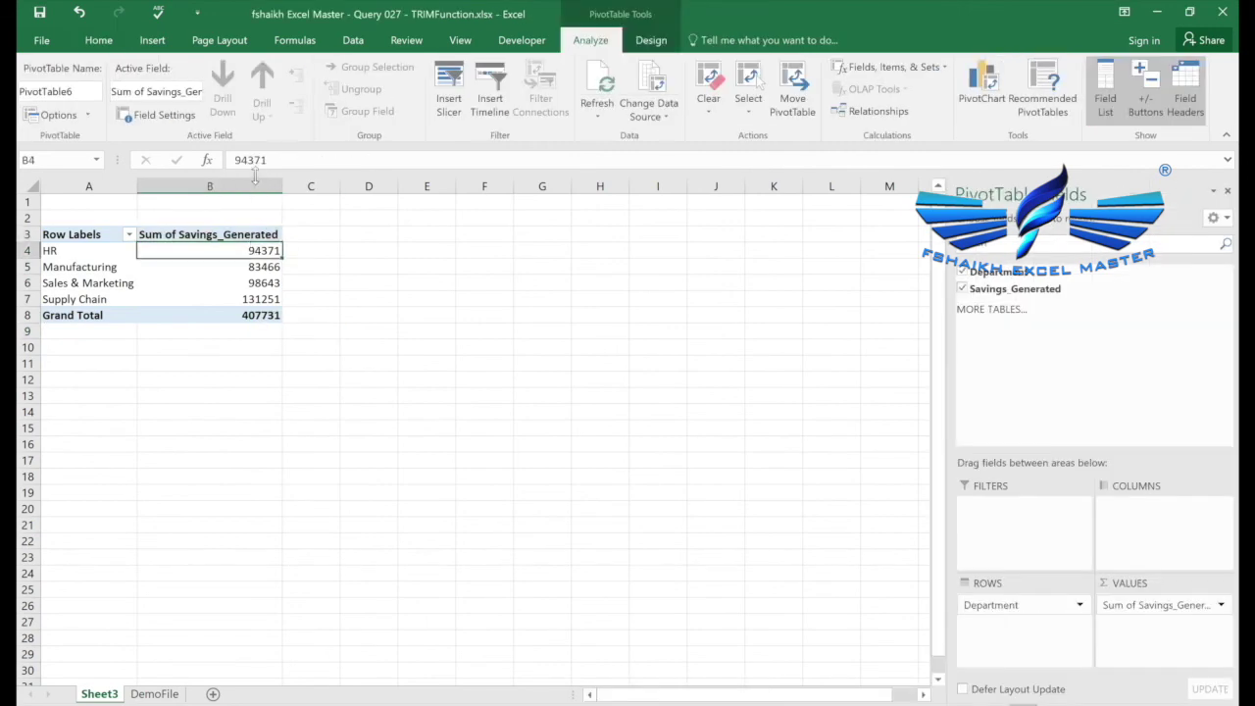
click(256, 187)
click(173, 42)
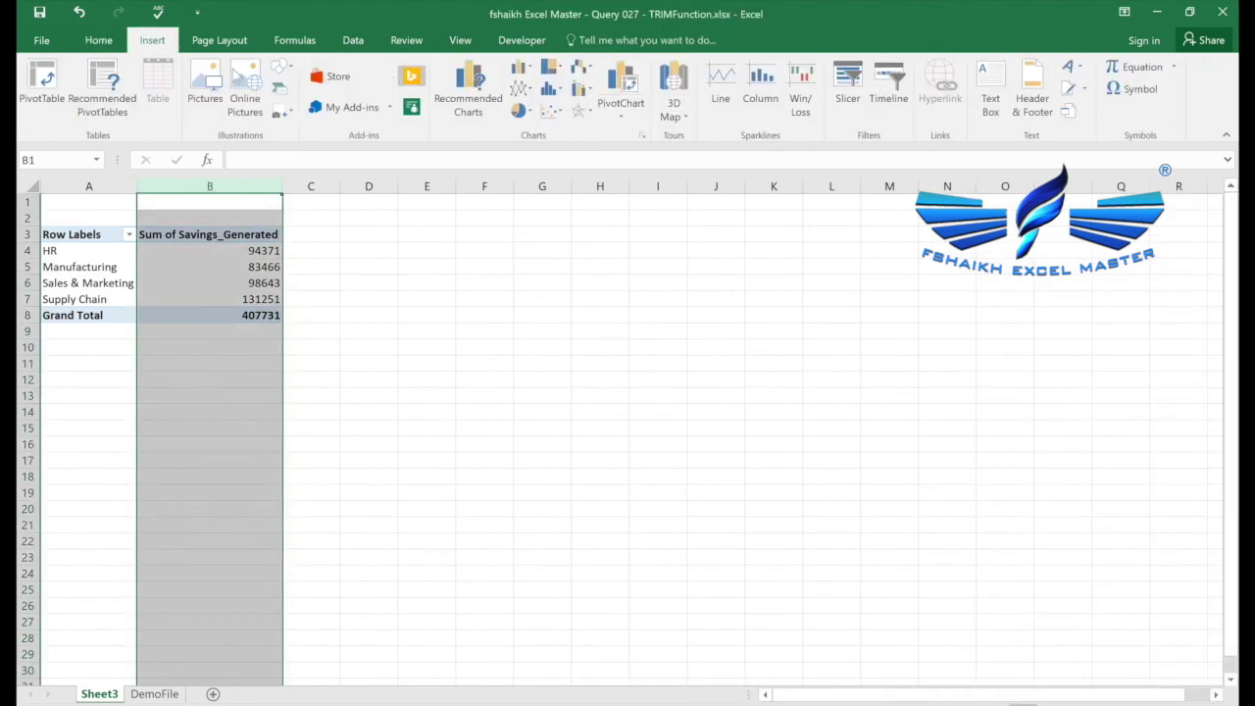
click(98, 40)
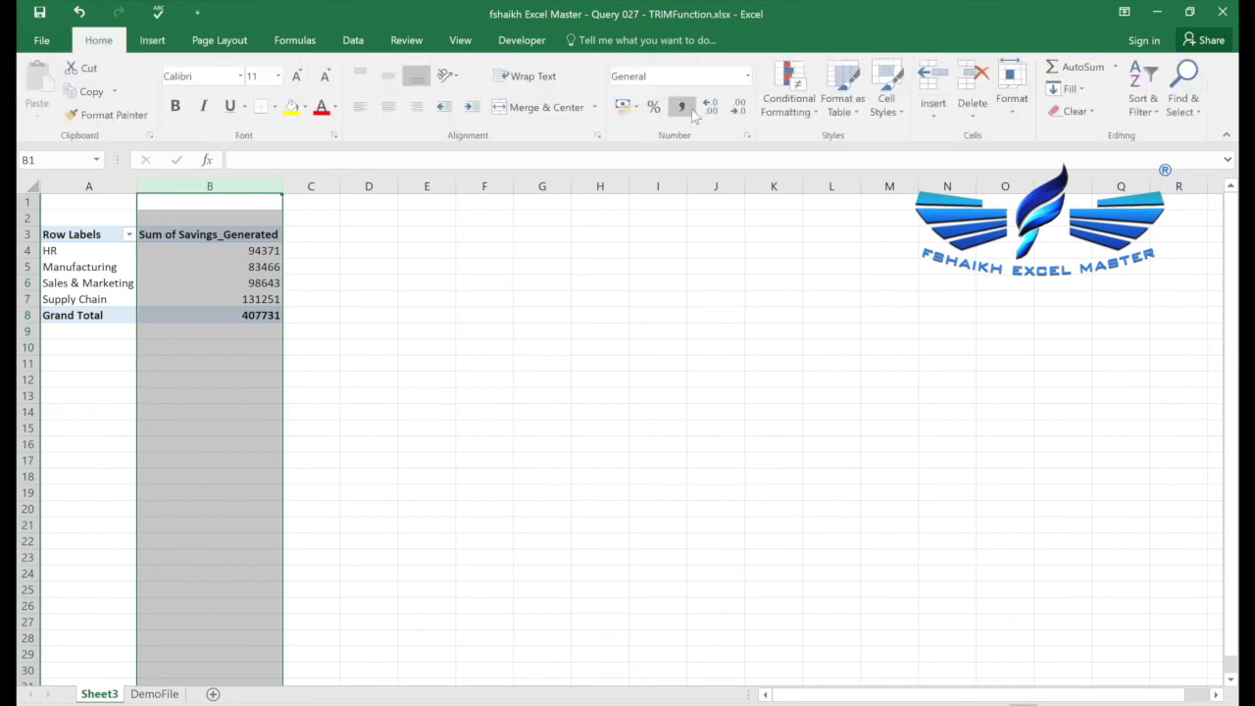
click(623, 106)
click(636, 106)
click(668, 150)
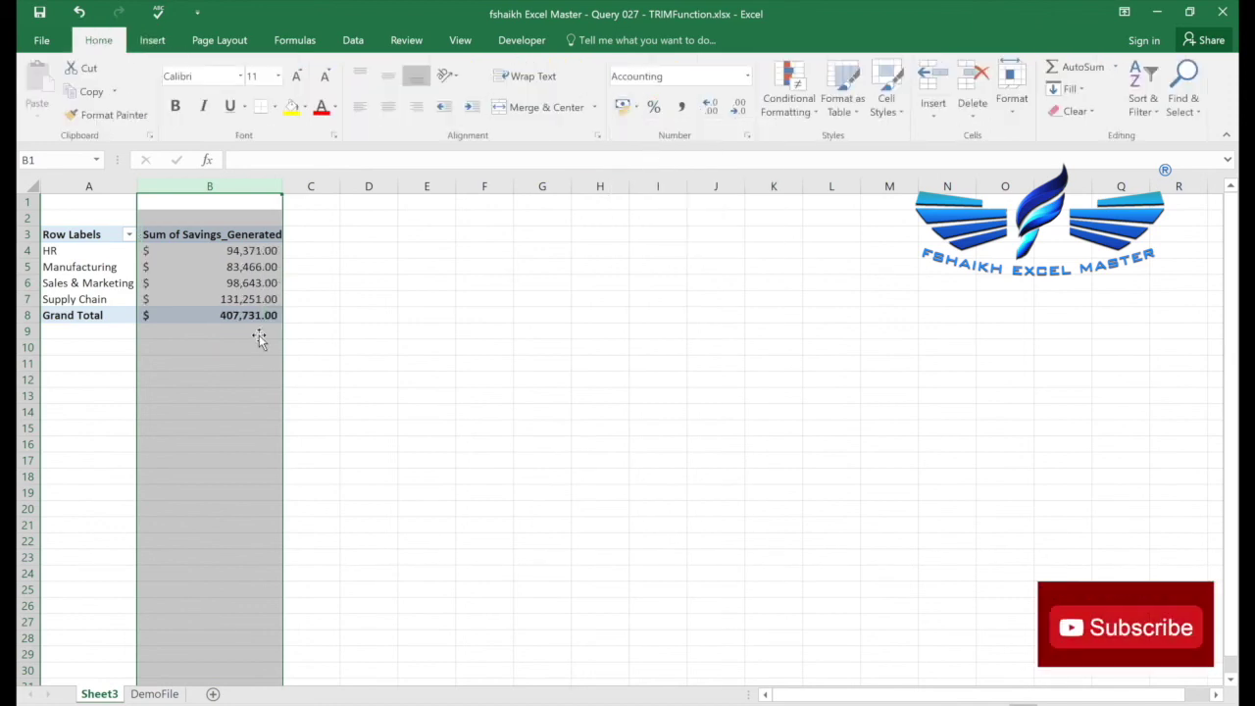
click(226, 412)
Switch back to the DemoFile sheet with the cleaned department and savings table
click(154, 694)
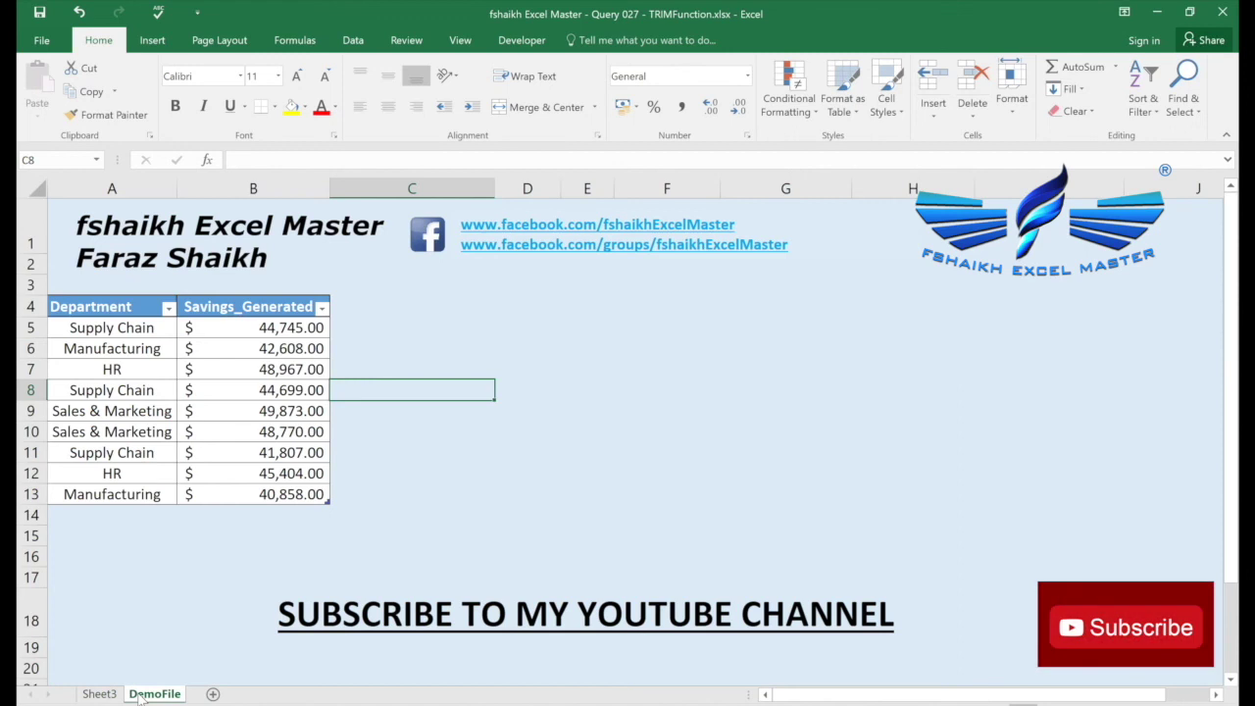